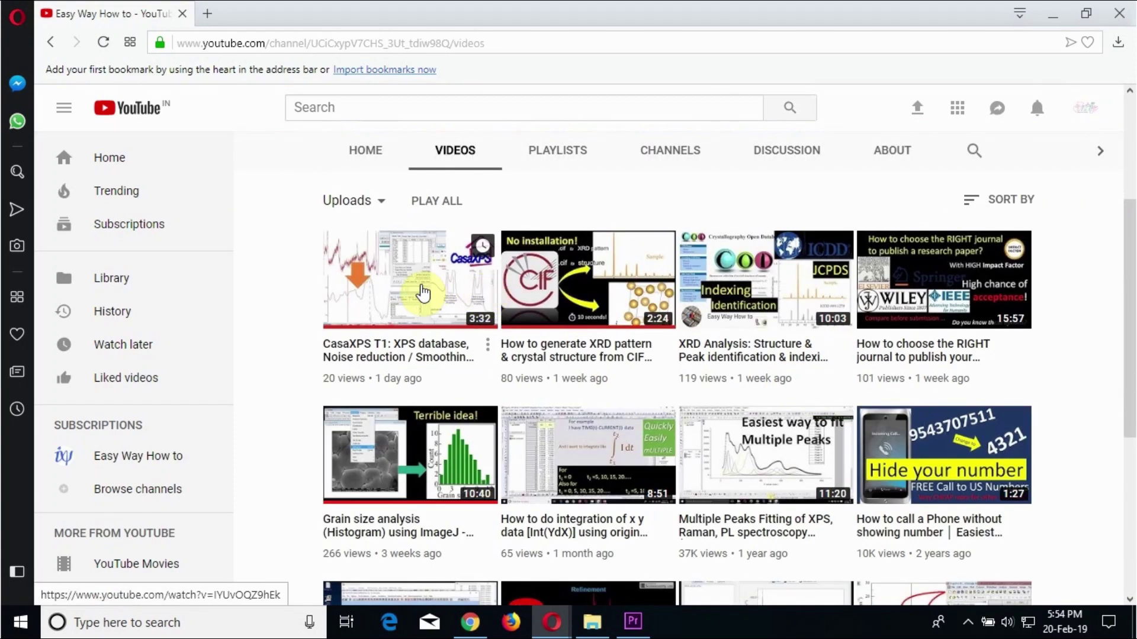
# Play the CasaXPS T1 smoothing and calibration tutorial on YouTube and seek through it
pyautogui.click(422, 293)
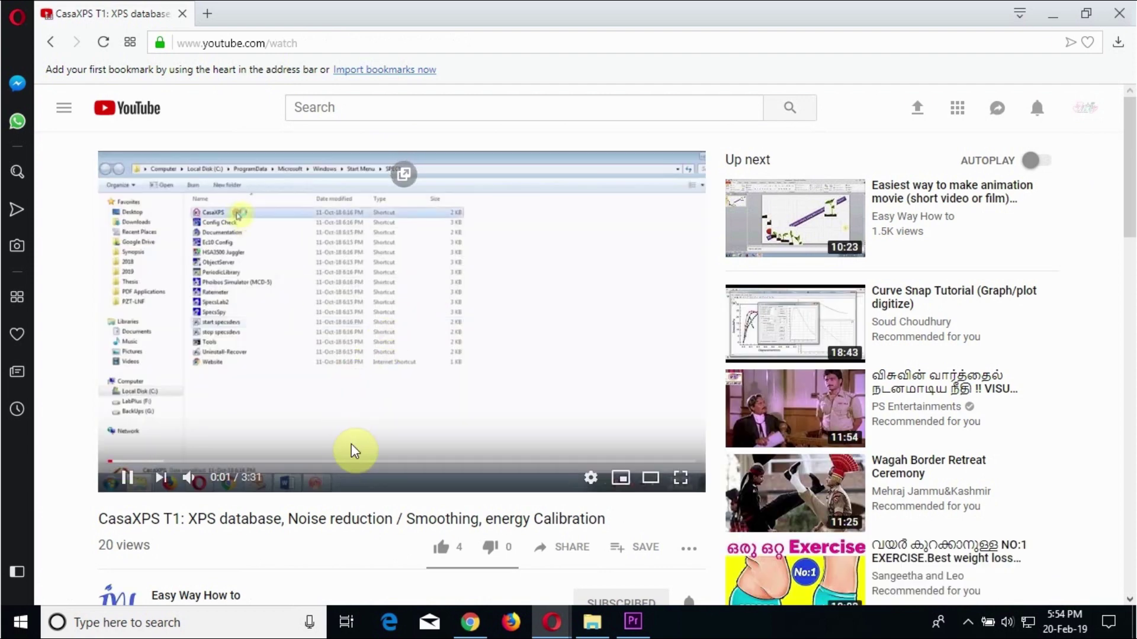
pyautogui.click(359, 462)
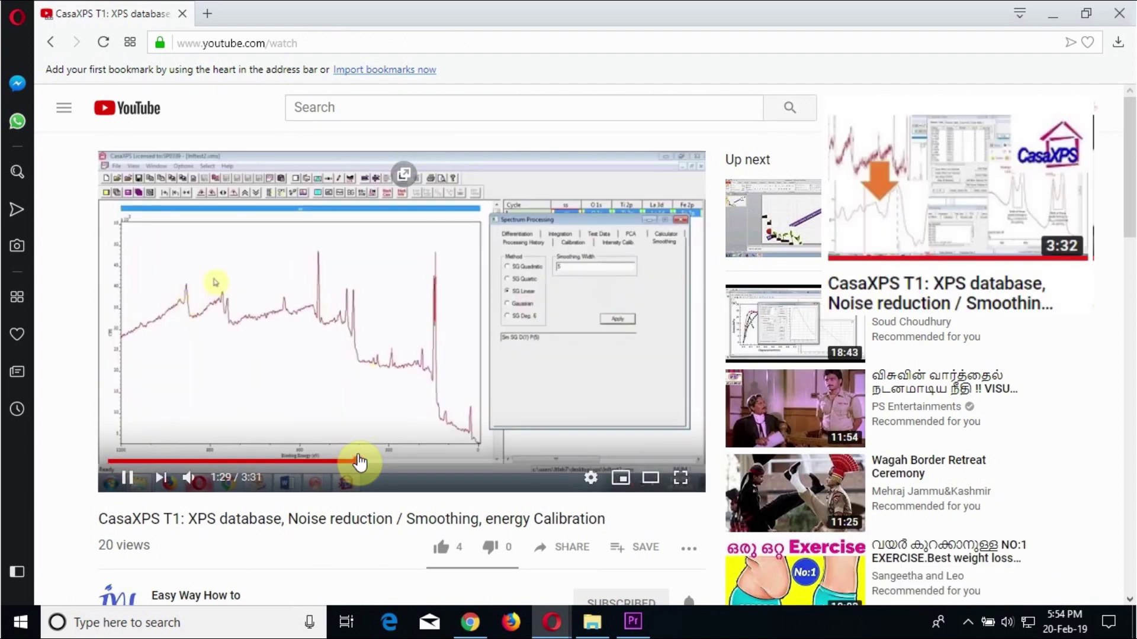
pyautogui.click(153, 462)
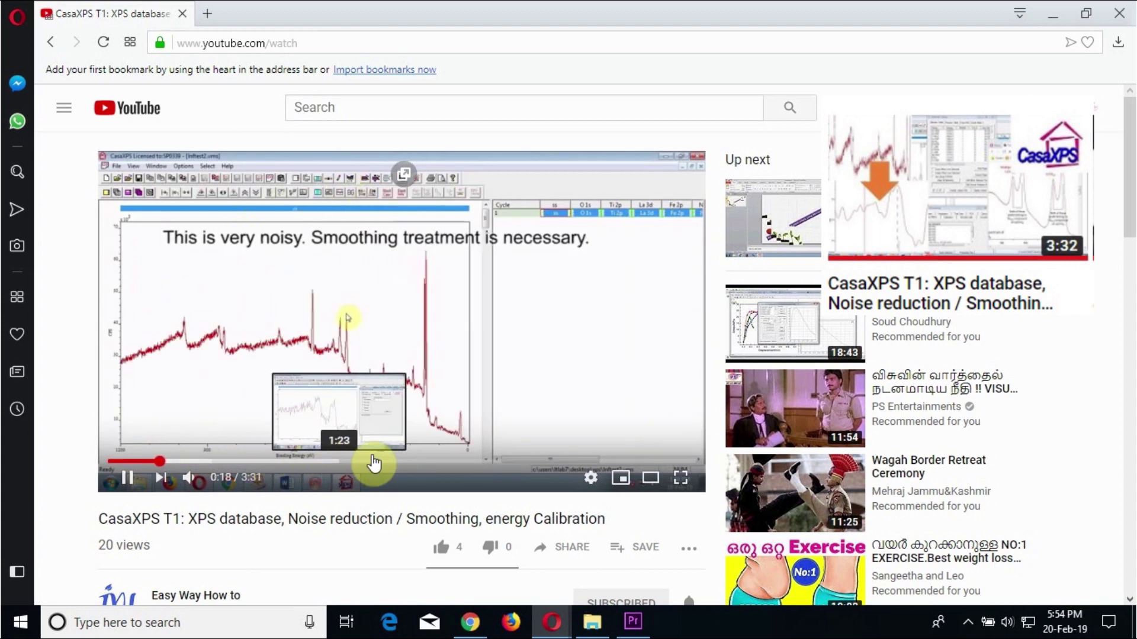
pyautogui.moveTo(373, 462); pyautogui.dragTo(520, 462)
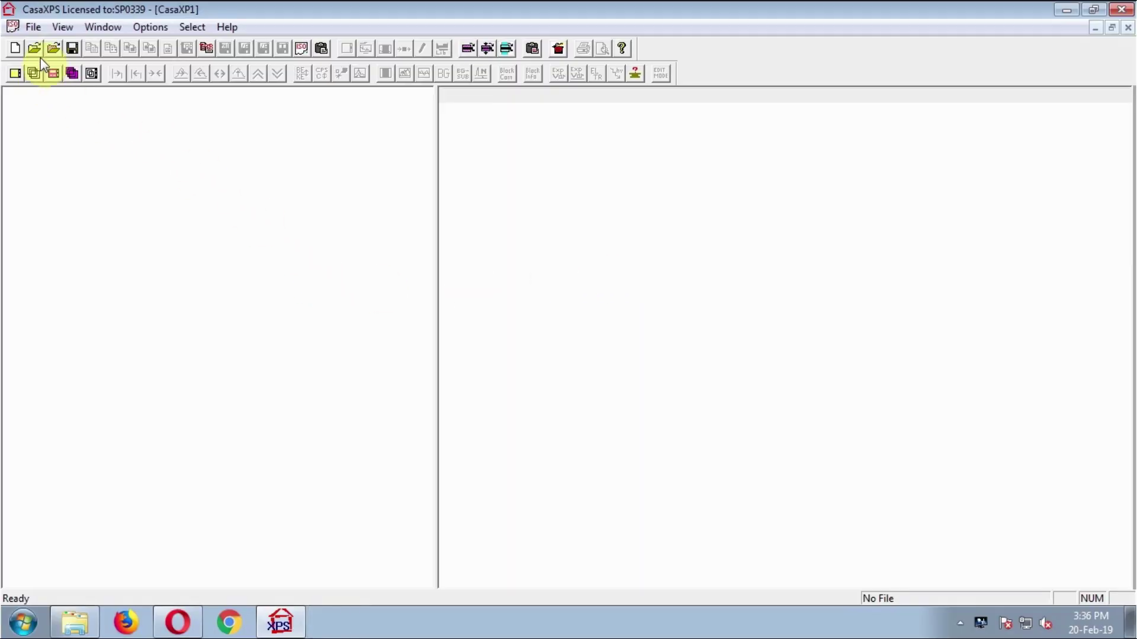
# Load Si.vms into CasaXPS and widen the spectrum display area
pyautogui.click(34, 47)
pyautogui.click(507, 305)
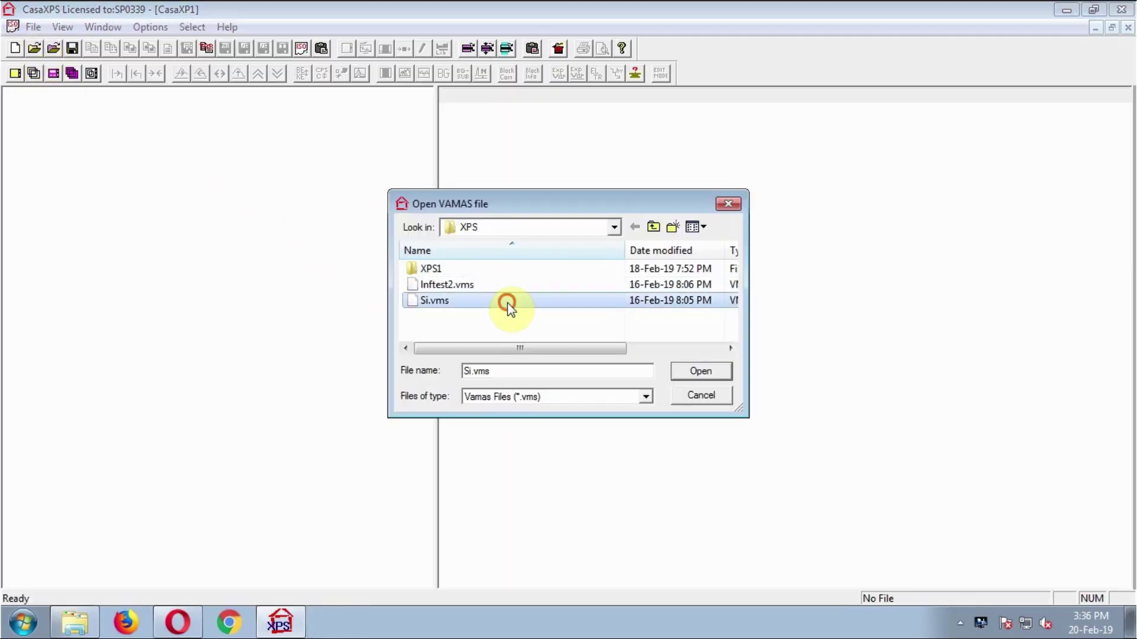
pyautogui.click(700, 372)
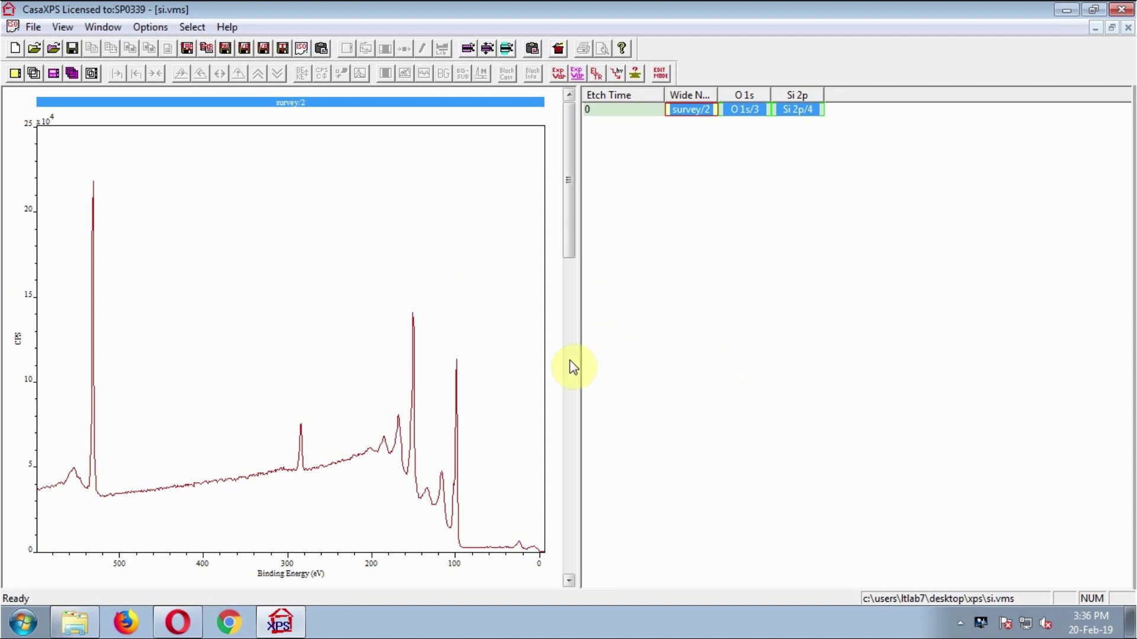
pyautogui.moveTo(576, 356); pyautogui.dragTo(867, 347)
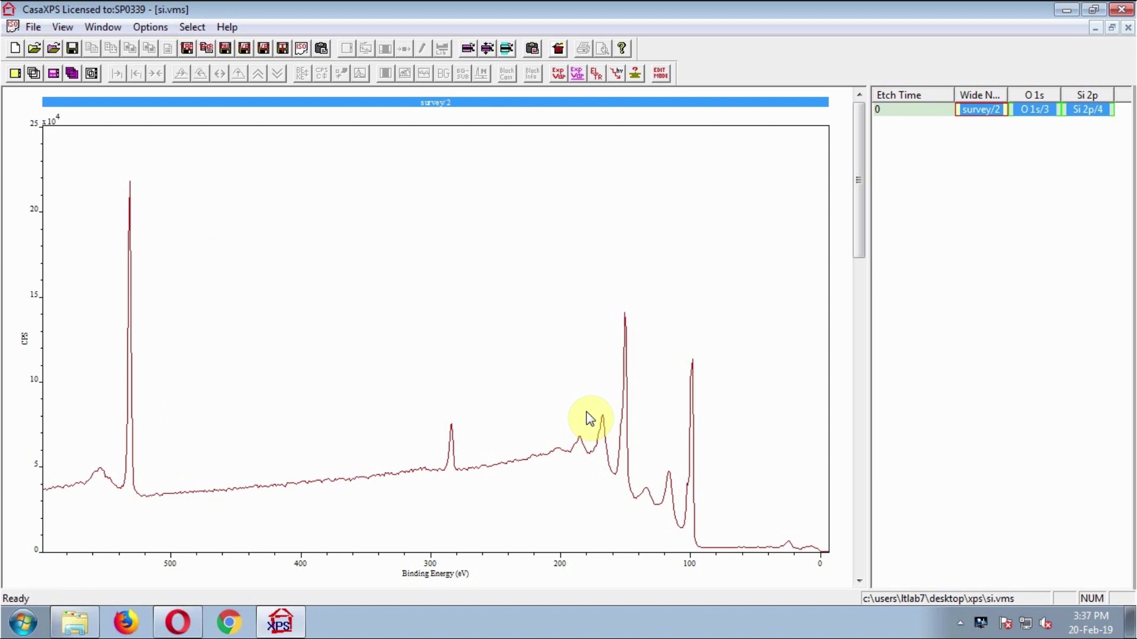
# Open the Silicon page from the XPS Simplified elements table in the browser
pyautogui.click(178, 627)
pyautogui.click(238, 43)
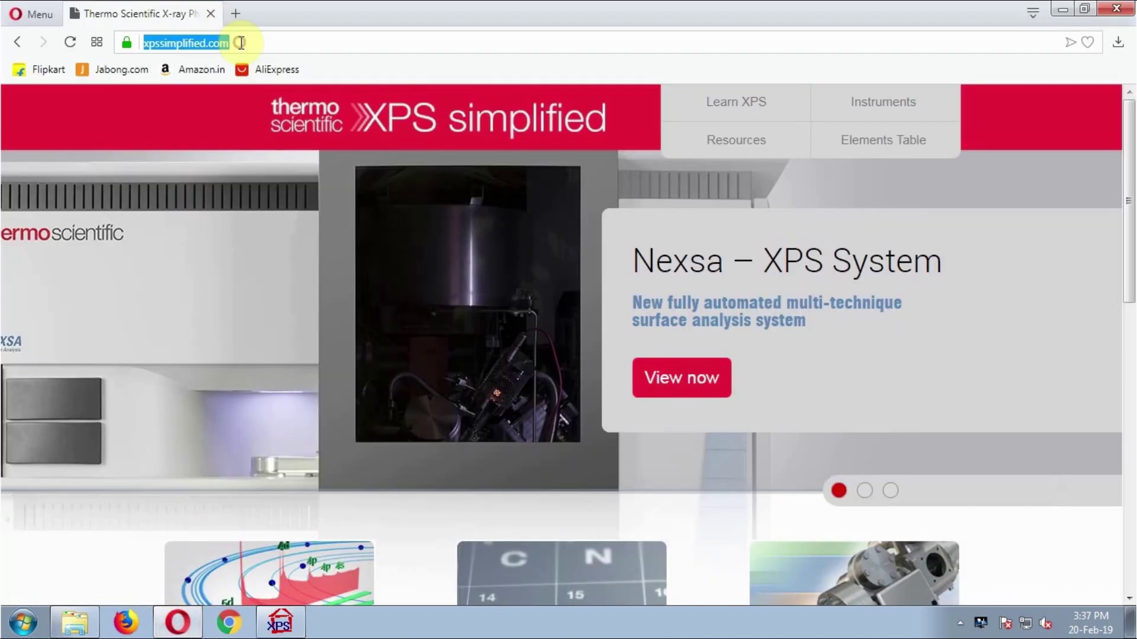
pyautogui.scroll(-2, 629, 310)
pyautogui.scroll(-3, 629, 317)
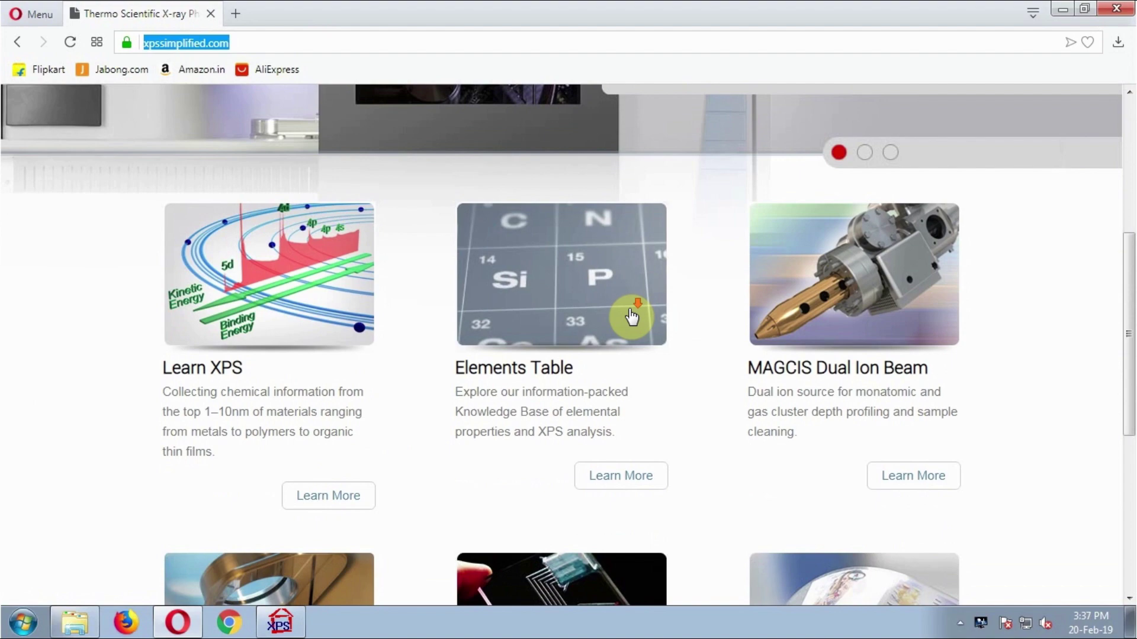
pyautogui.click(535, 295)
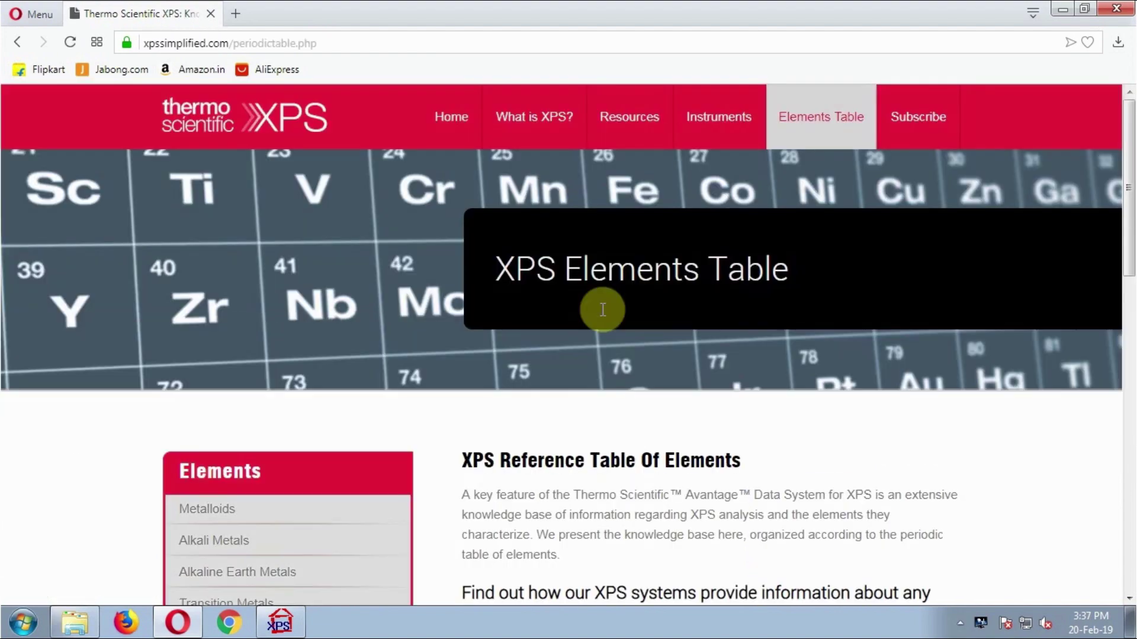
pyautogui.scroll(-2, 602, 311)
pyautogui.scroll(-3, 604, 316)
pyautogui.scroll(-5, 606, 317)
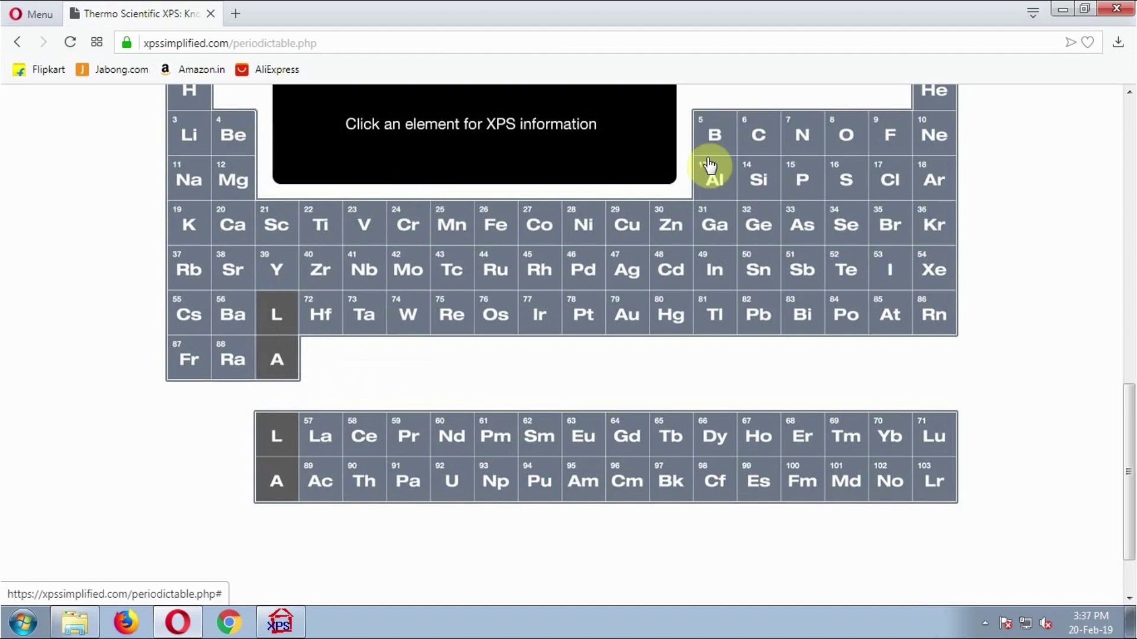
pyautogui.click(751, 173)
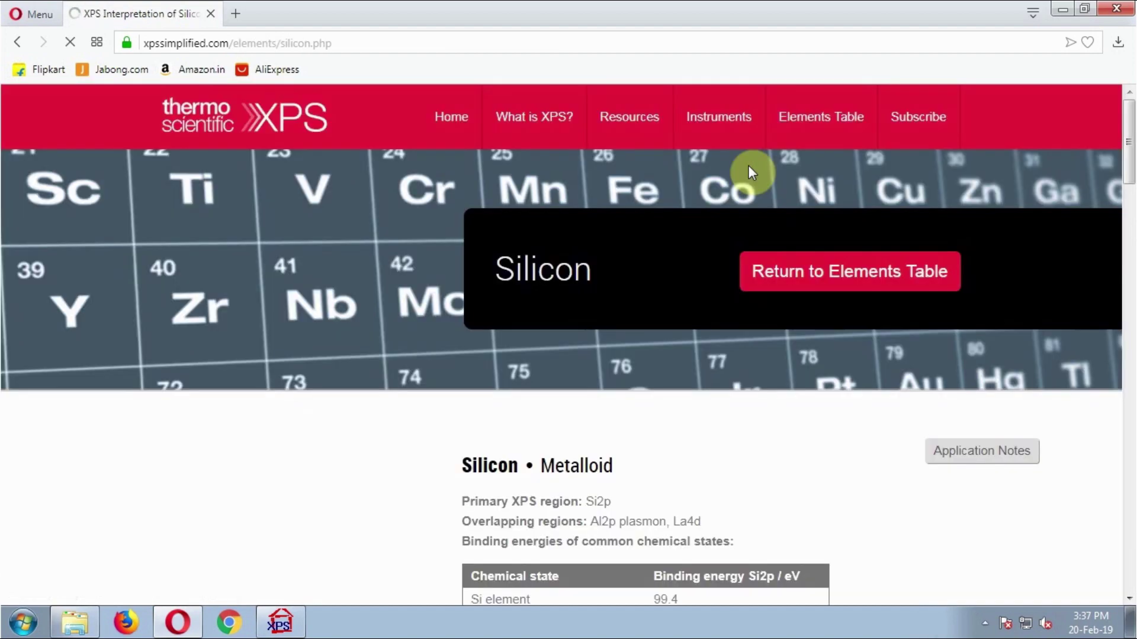
pyautogui.scroll(-1, 742, 337)
pyautogui.scroll(-3, 741, 337)
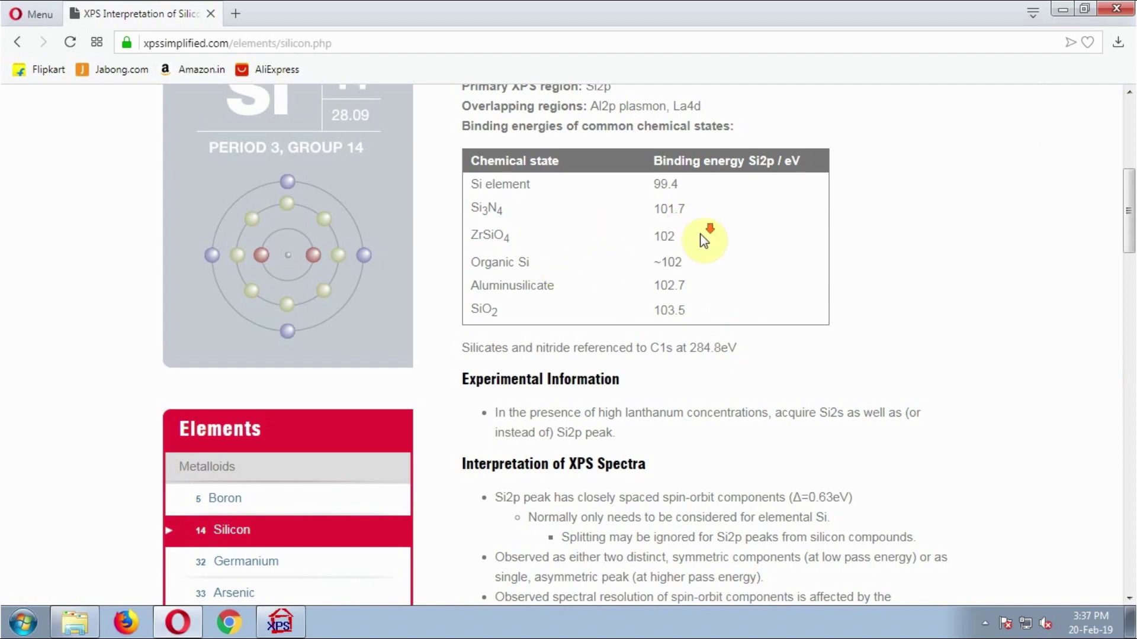
pyautogui.scroll(-2, 705, 237)
pyautogui.scroll(3, 706, 237)
pyautogui.scroll(-4, 667, 385)
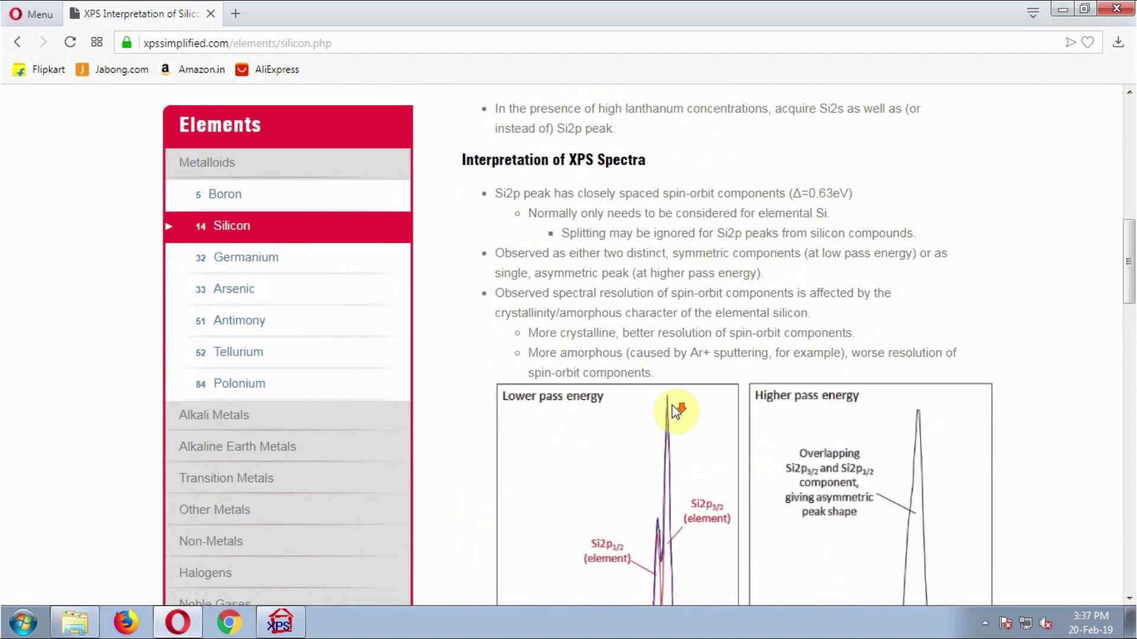
pyautogui.scroll(-2, 817, 289)
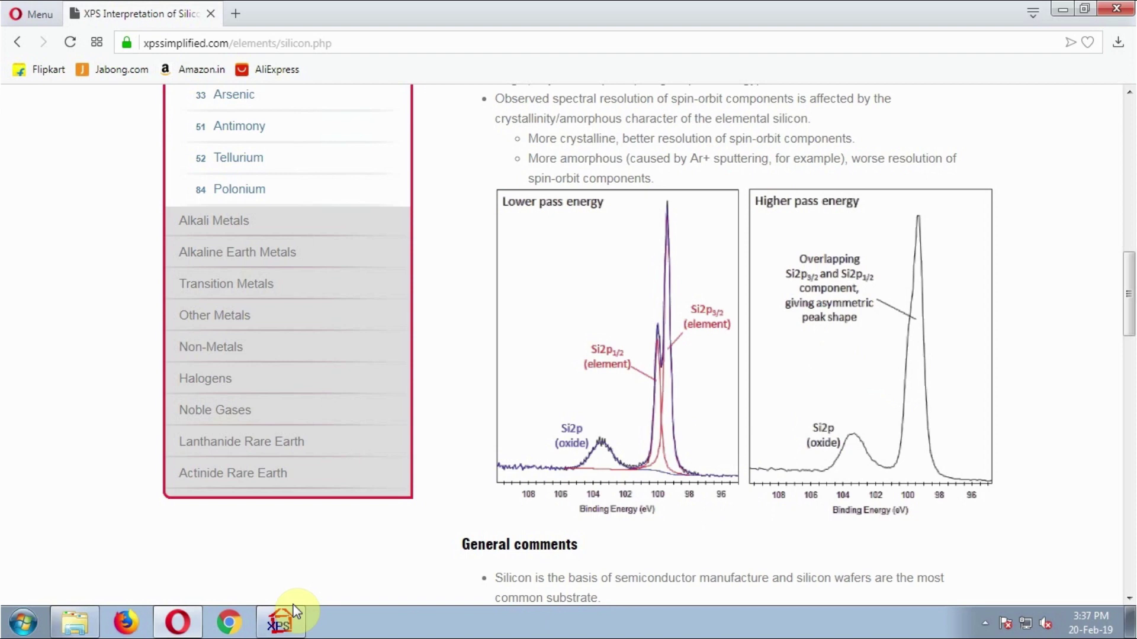
# Zoom the survey onto the 85–125 eV Si 2p range and compare with the silicon reference
pyautogui.click(281, 622)
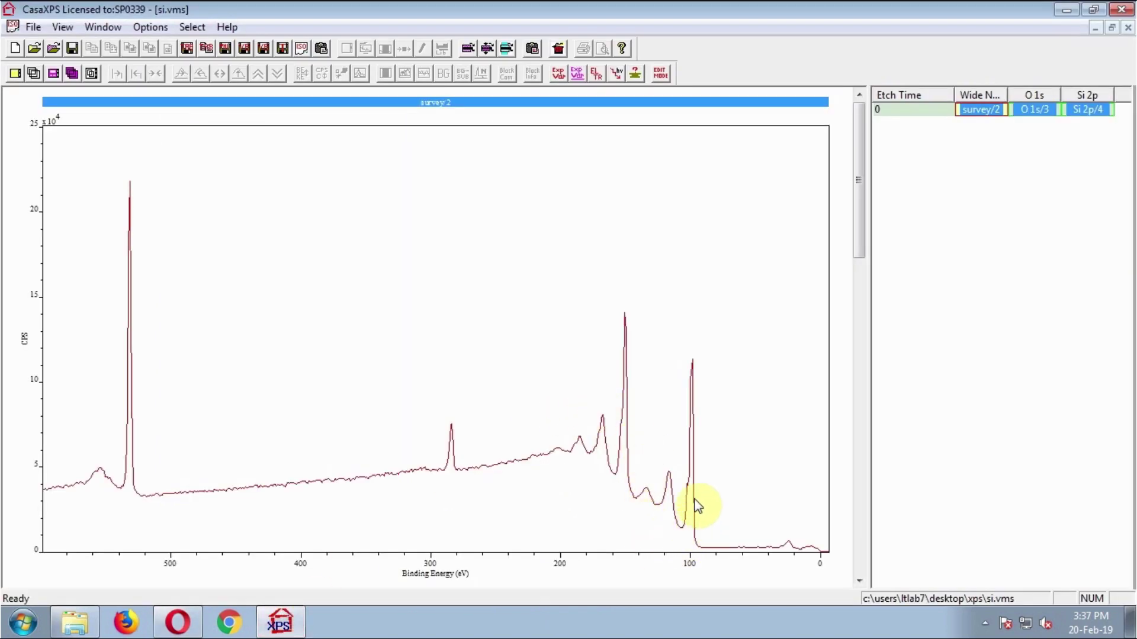
pyautogui.moveTo(656, 327); pyautogui.dragTo(708, 553)
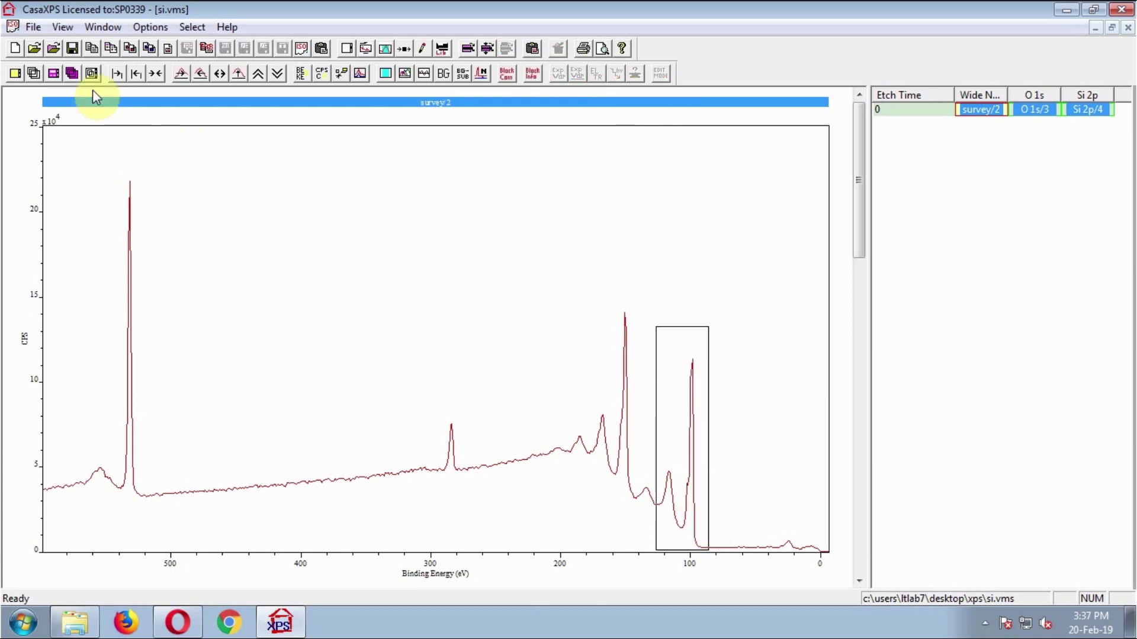
pyautogui.click(113, 75)
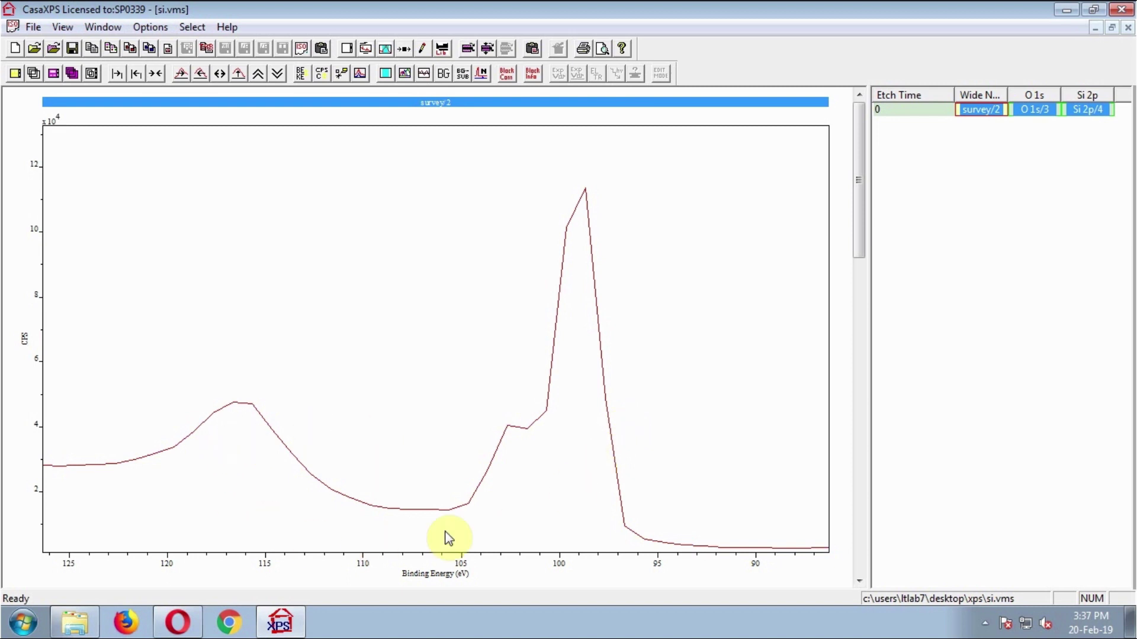
pyautogui.click(164, 615)
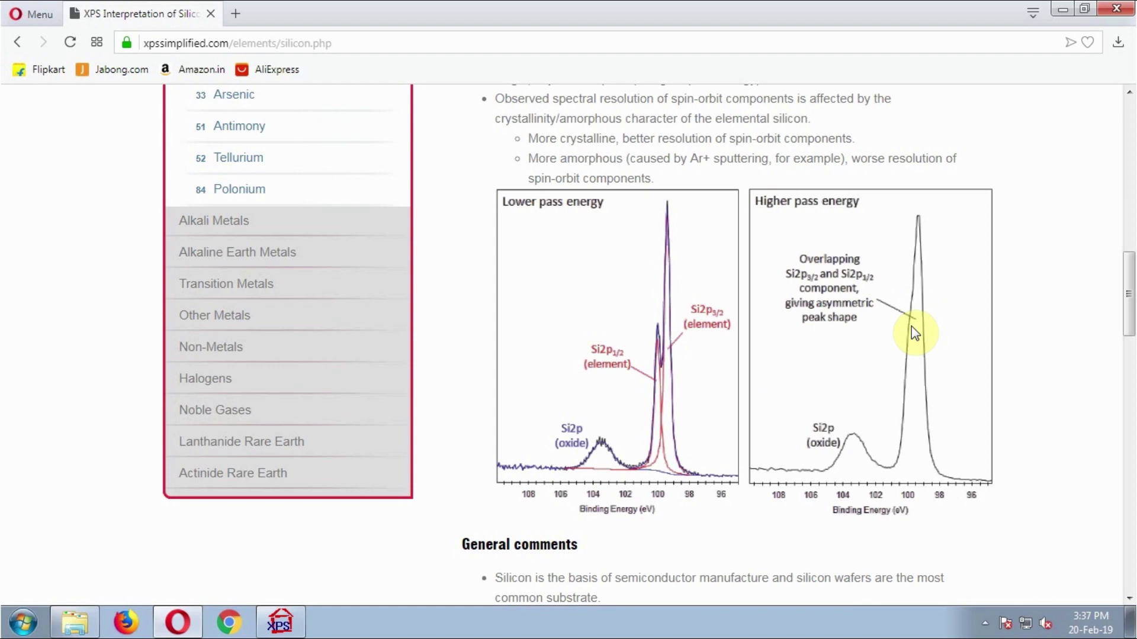
pyautogui.click(280, 623)
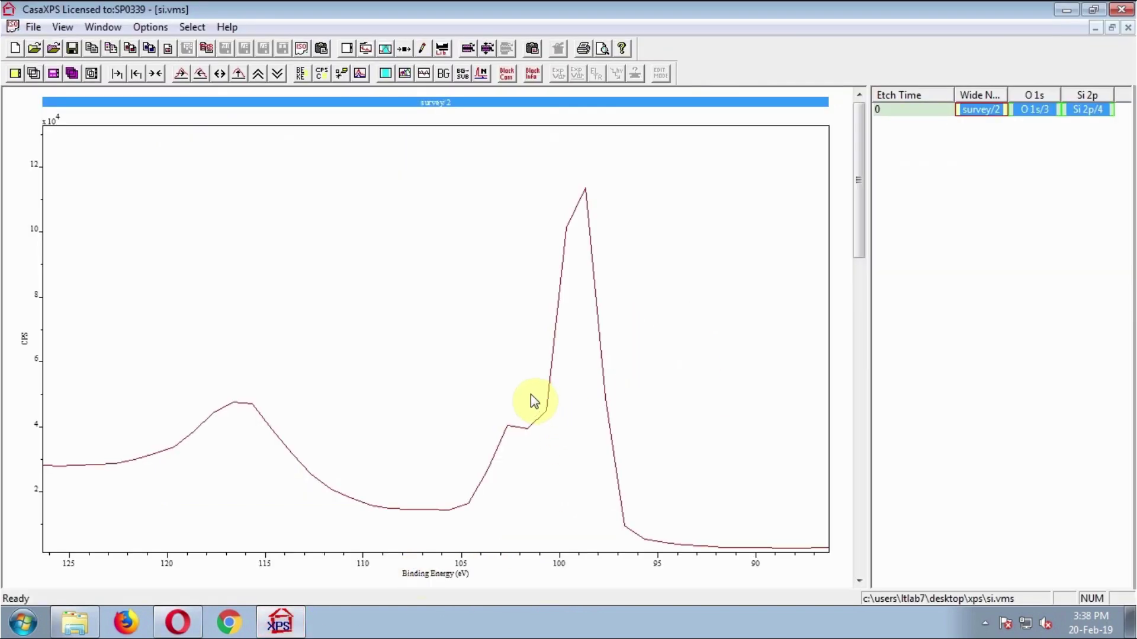
# Open the Element Library and label the peak near 99 eV at 98.946 eV
pyautogui.click(442, 51)
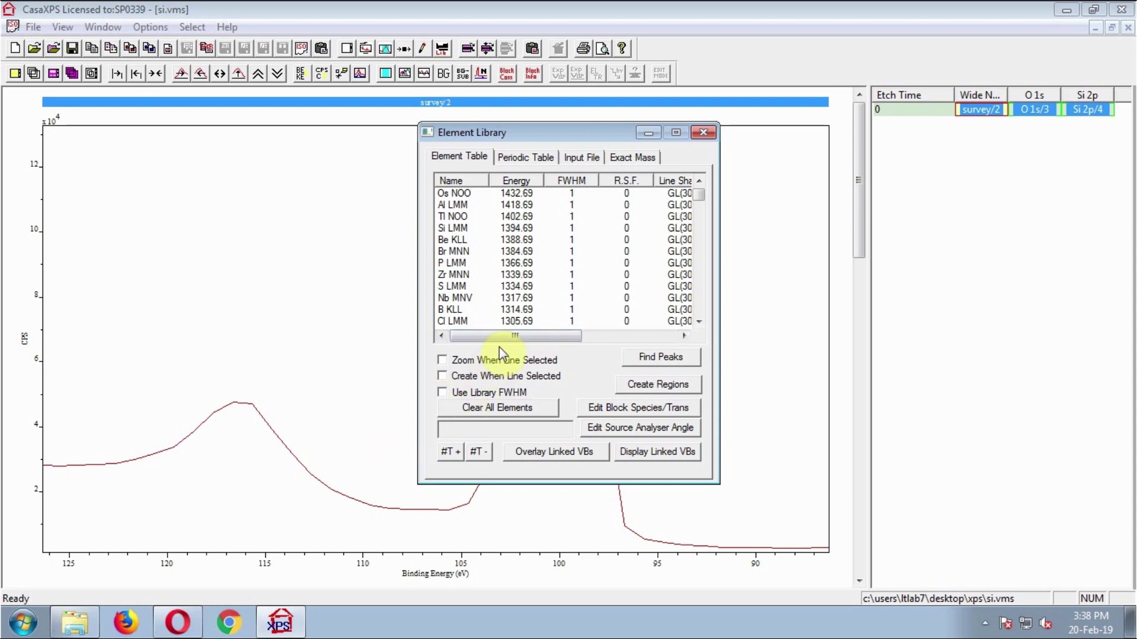
pyautogui.moveTo(592, 137); pyautogui.dragTo(874, 117)
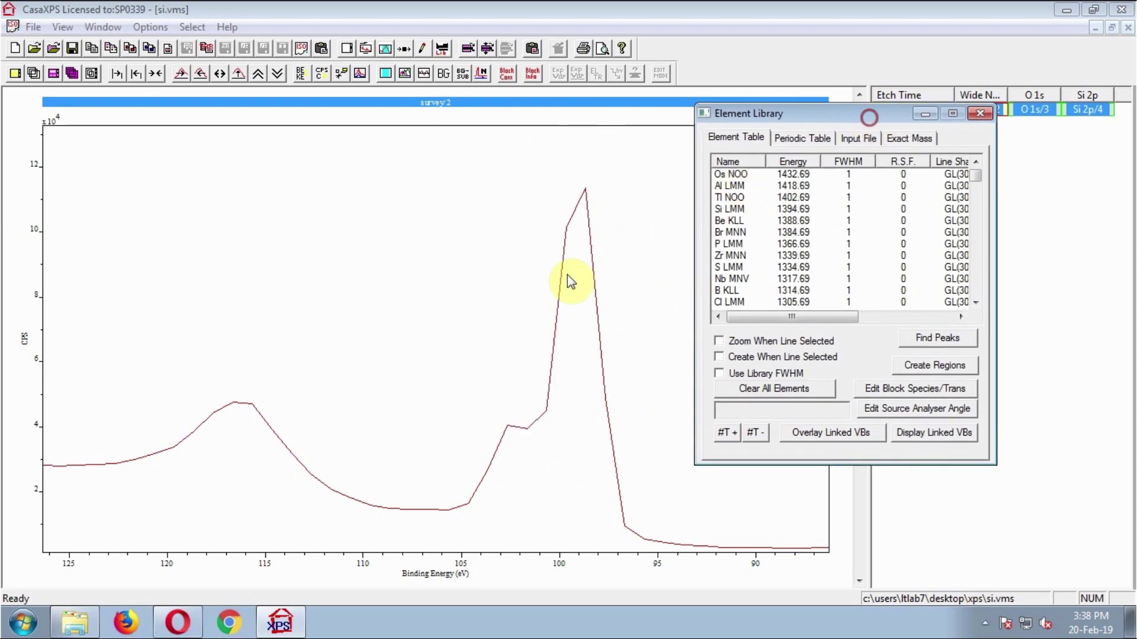
pyautogui.click(581, 220)
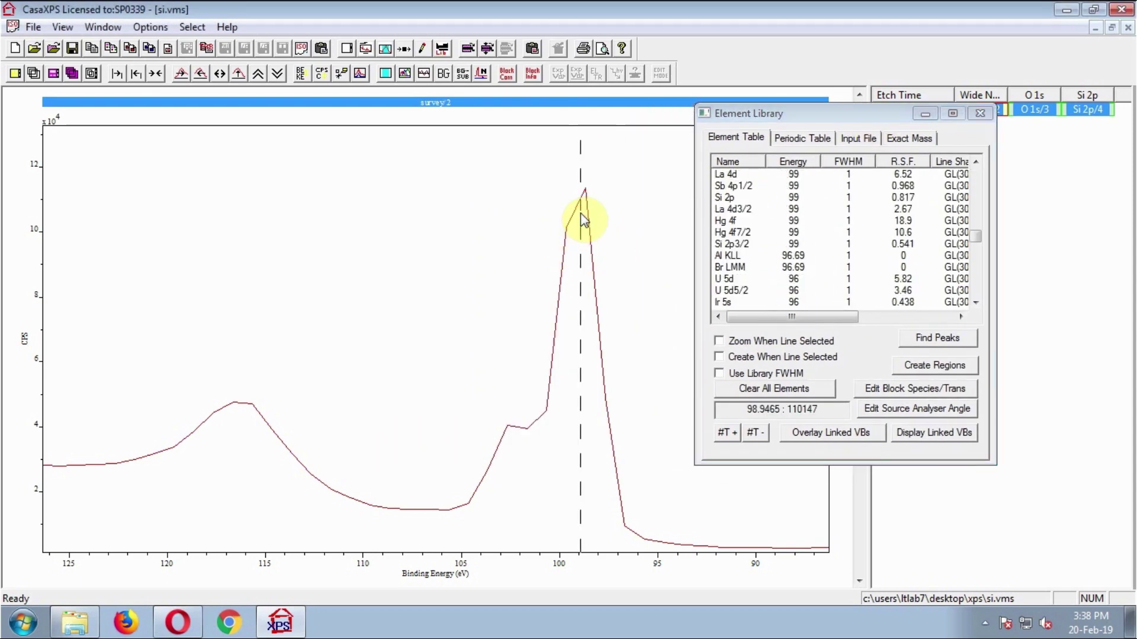
pyautogui.click(581, 220)
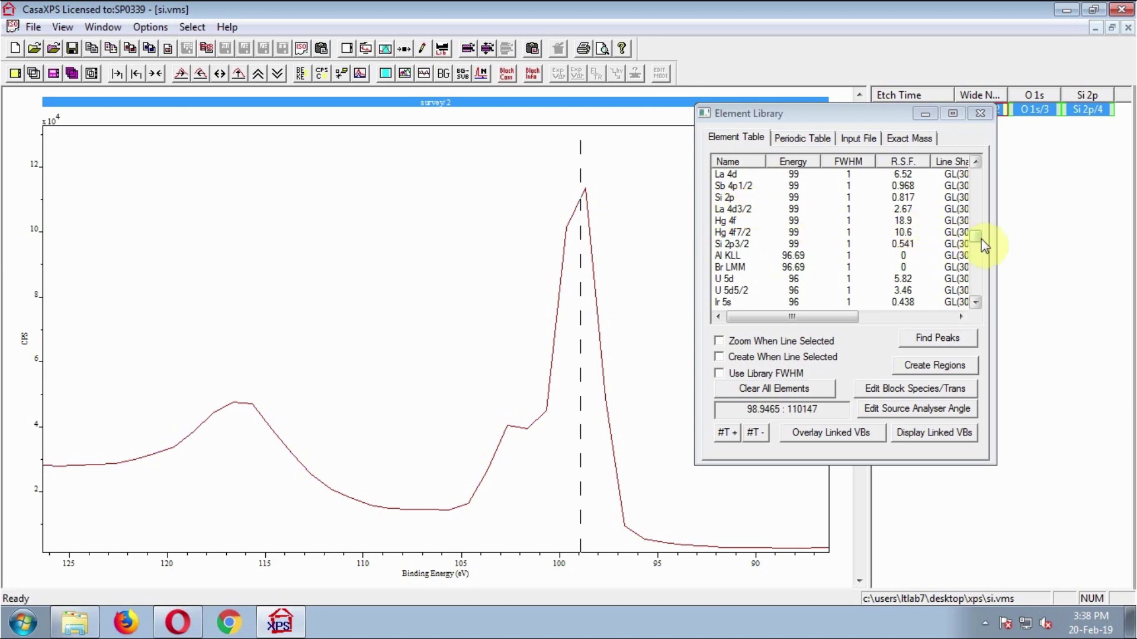
pyautogui.moveTo(977, 241); pyautogui.dragTo(976, 238)
pyautogui.scroll(3, 976, 238)
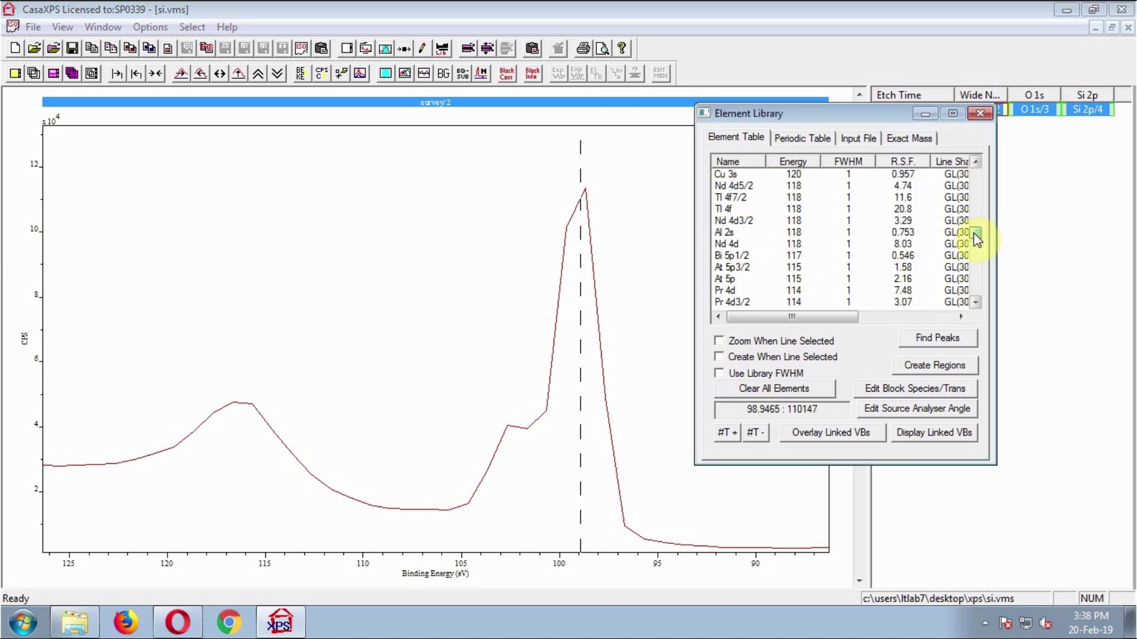
pyautogui.scroll(3, 975, 238)
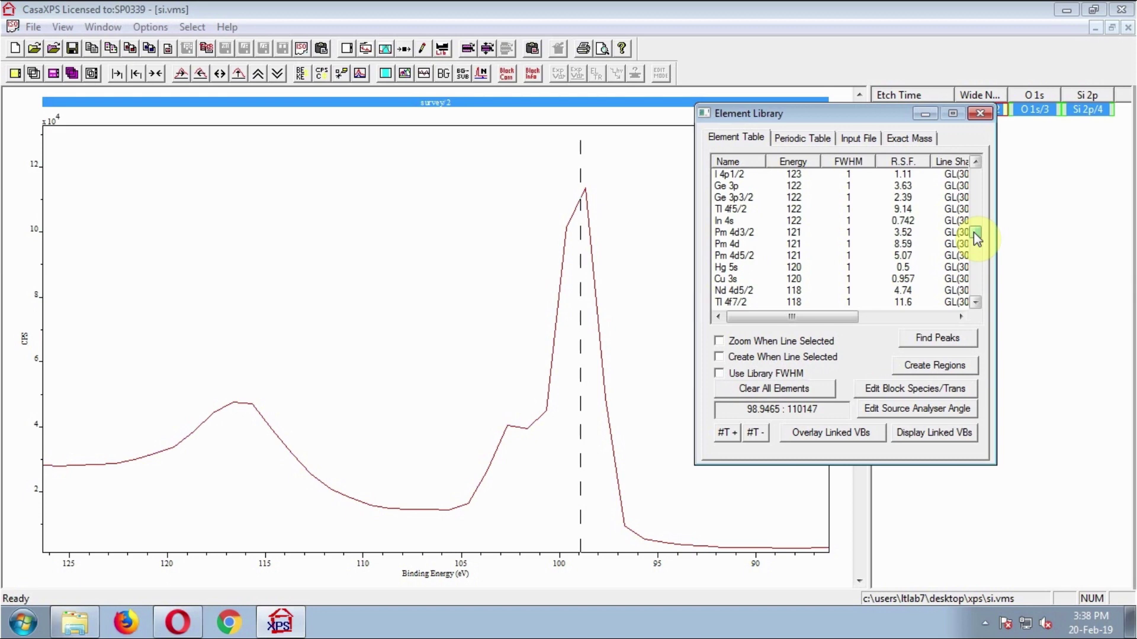
pyautogui.scroll(3, 976, 238)
# Check matching lines for the main peak, 102.6 eV shoulder and 116 eV peak, then close the library
pyautogui.click(572, 342)
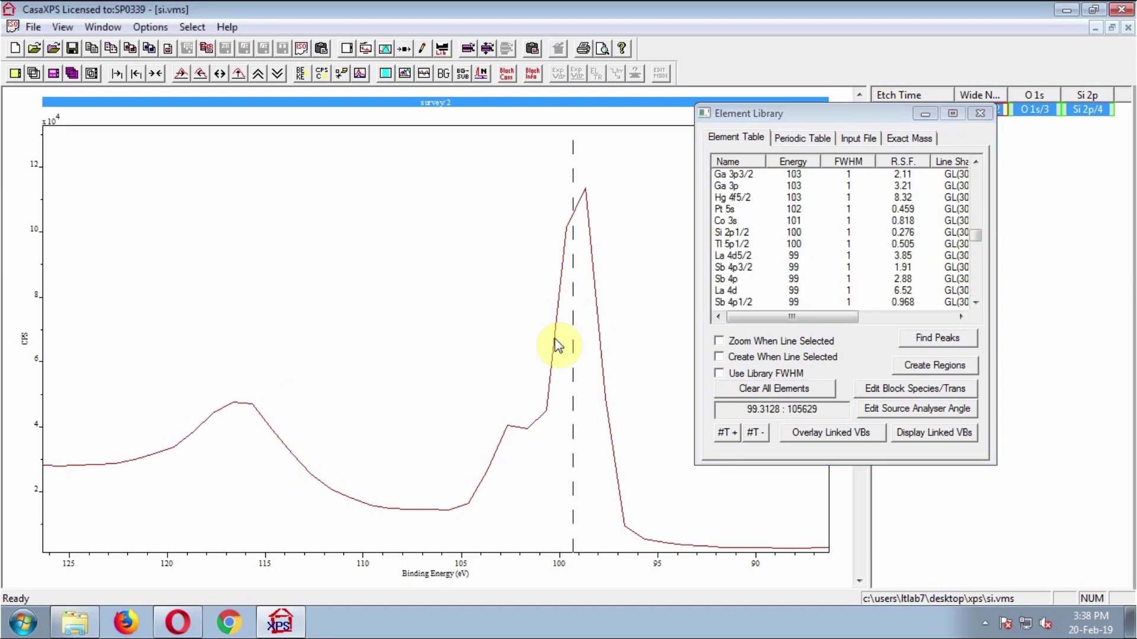
pyautogui.click(508, 448)
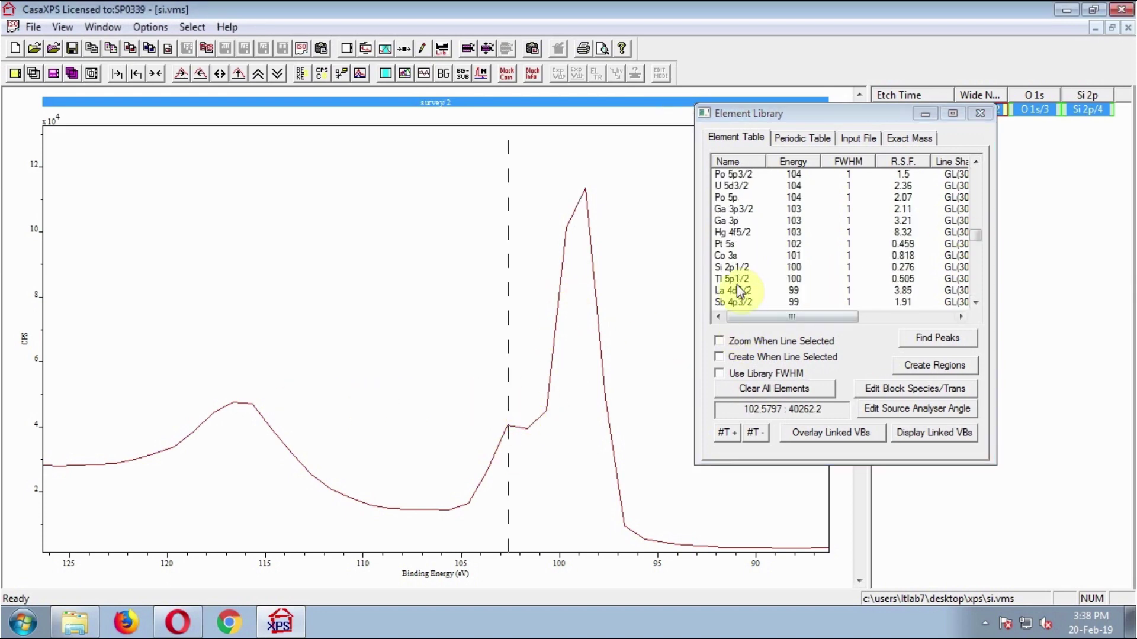
pyautogui.click(245, 411)
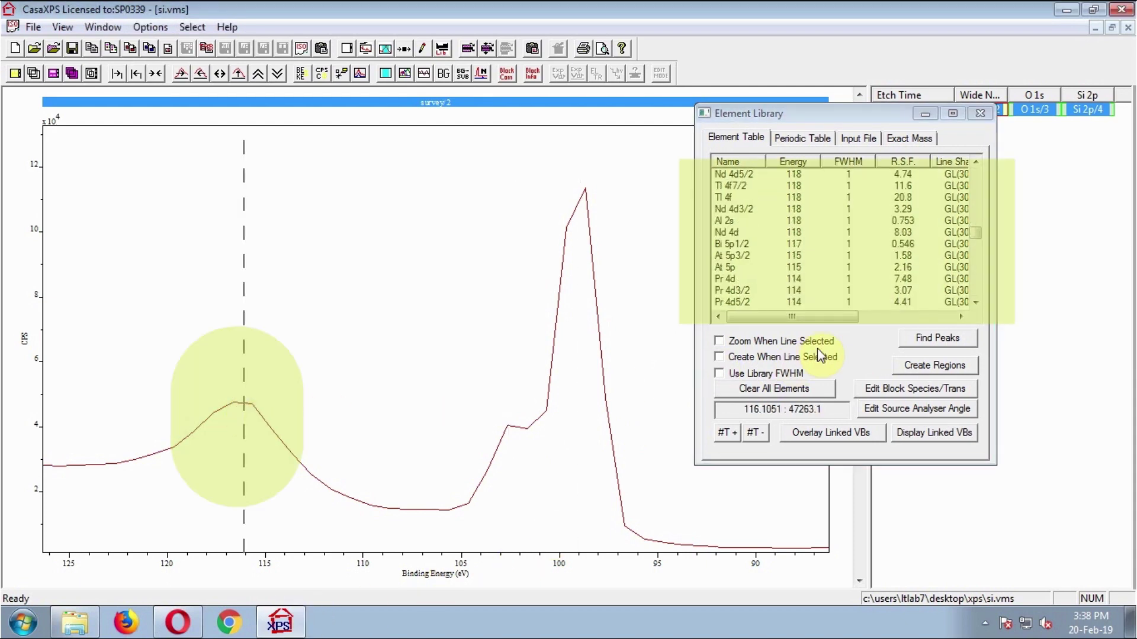
pyautogui.click(977, 303)
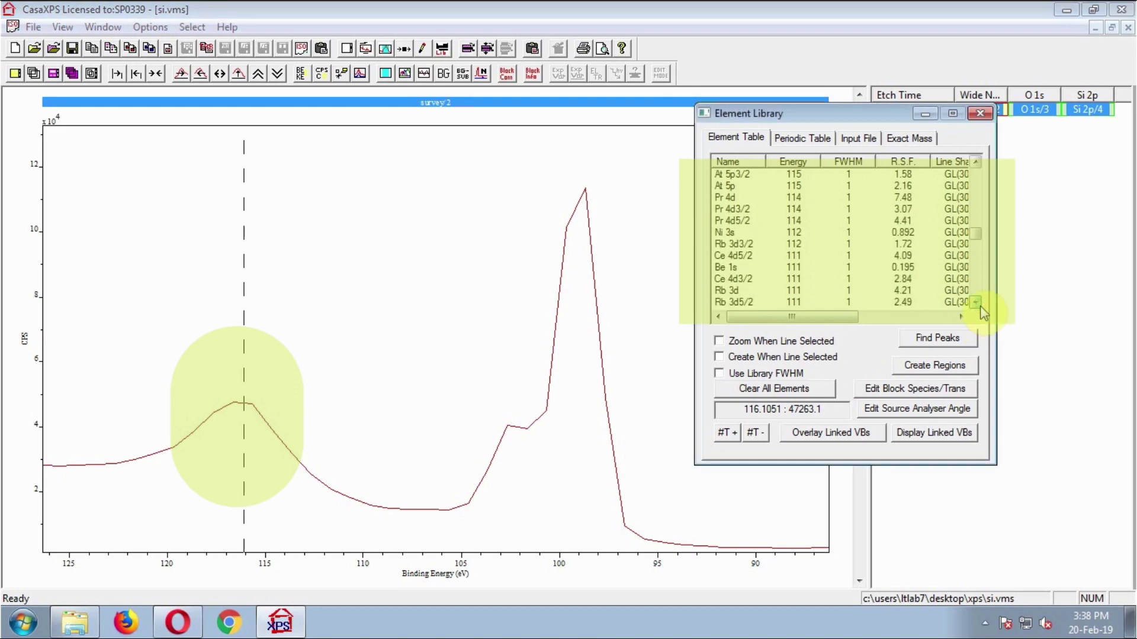
pyautogui.click(977, 302)
pyautogui.click(178, 622)
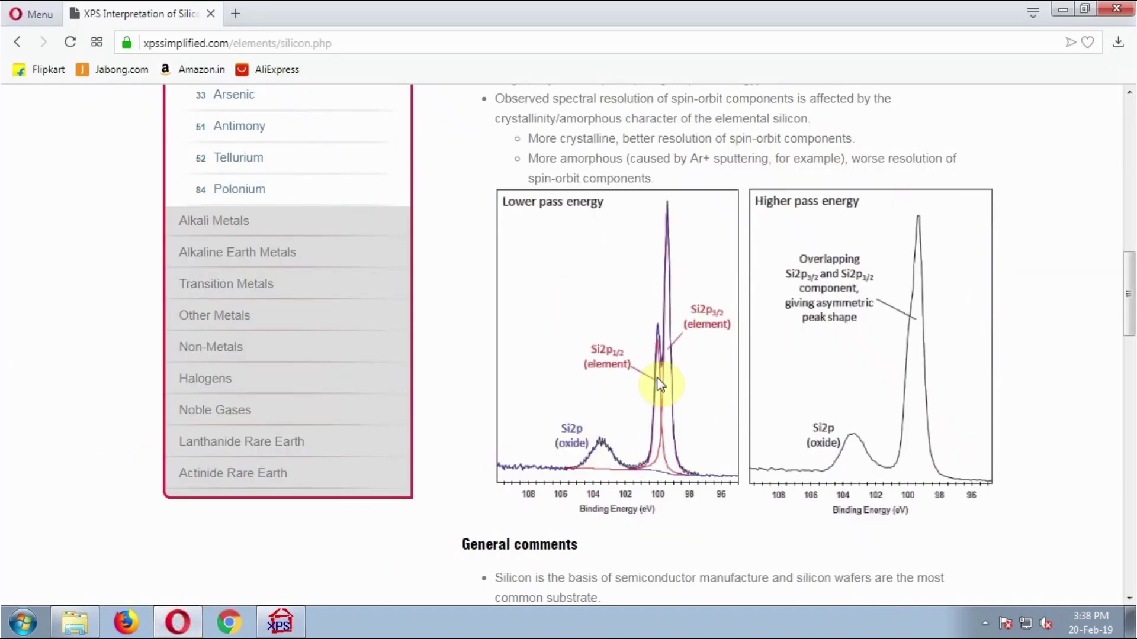
pyautogui.click(280, 623)
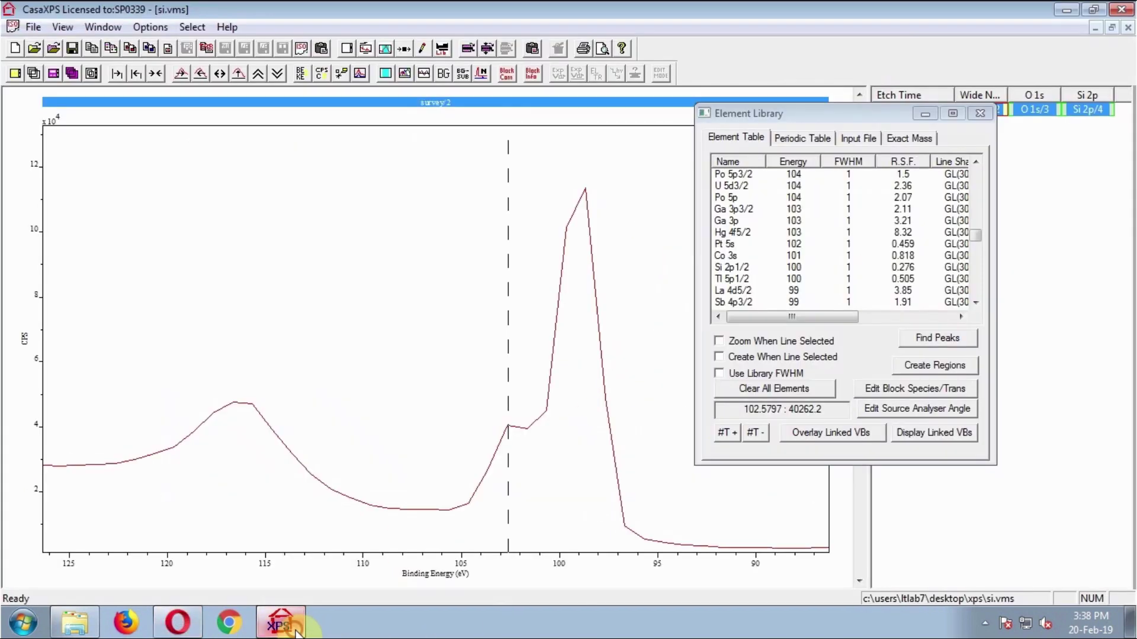
pyautogui.click(992, 109)
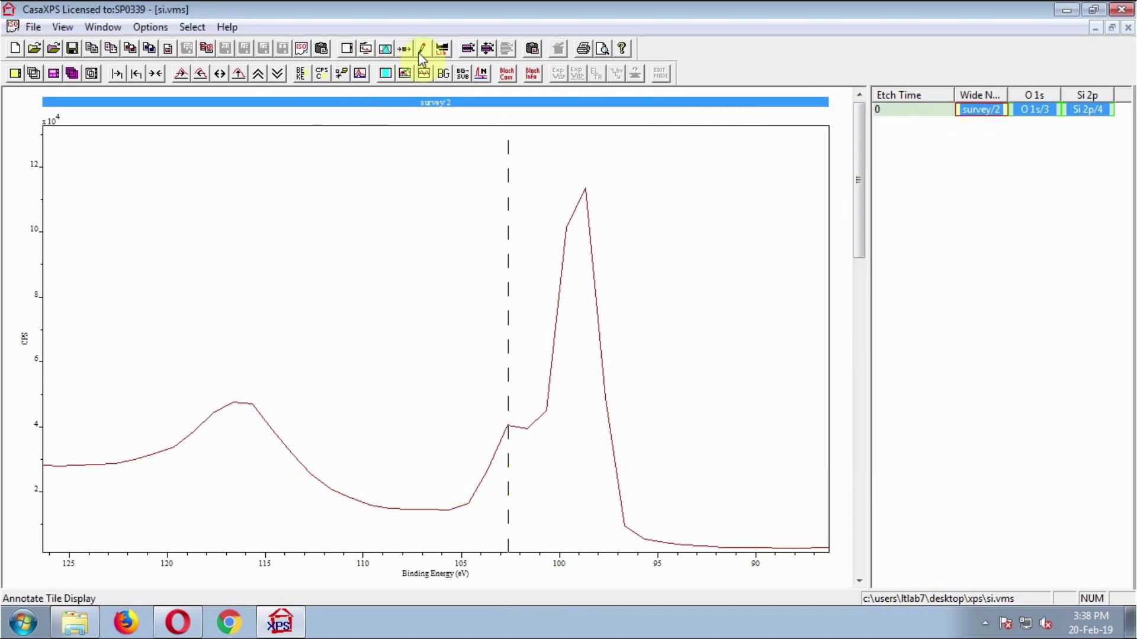
# Create a quantification region on the survey and name it Si 2p
pyautogui.click(386, 55)
pyautogui.moveTo(601, 98)
pyautogui.mouseDown()
pyautogui.moveTo(964, 100)
pyautogui.moveTo(926, 97)
pyautogui.mouseUp()
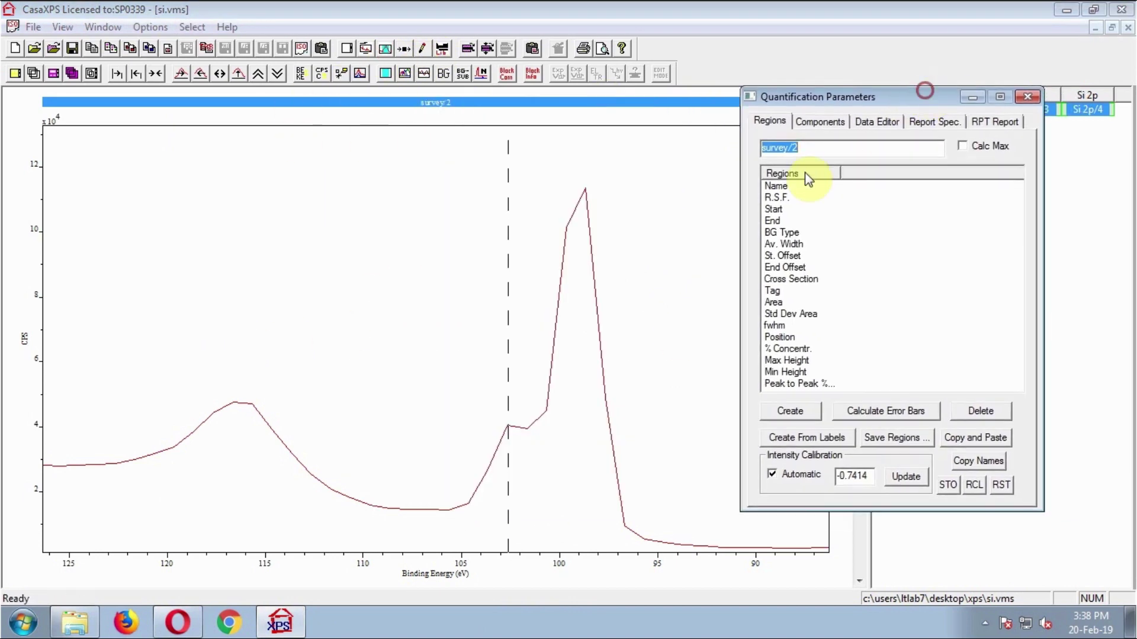
pyautogui.click(790, 411)
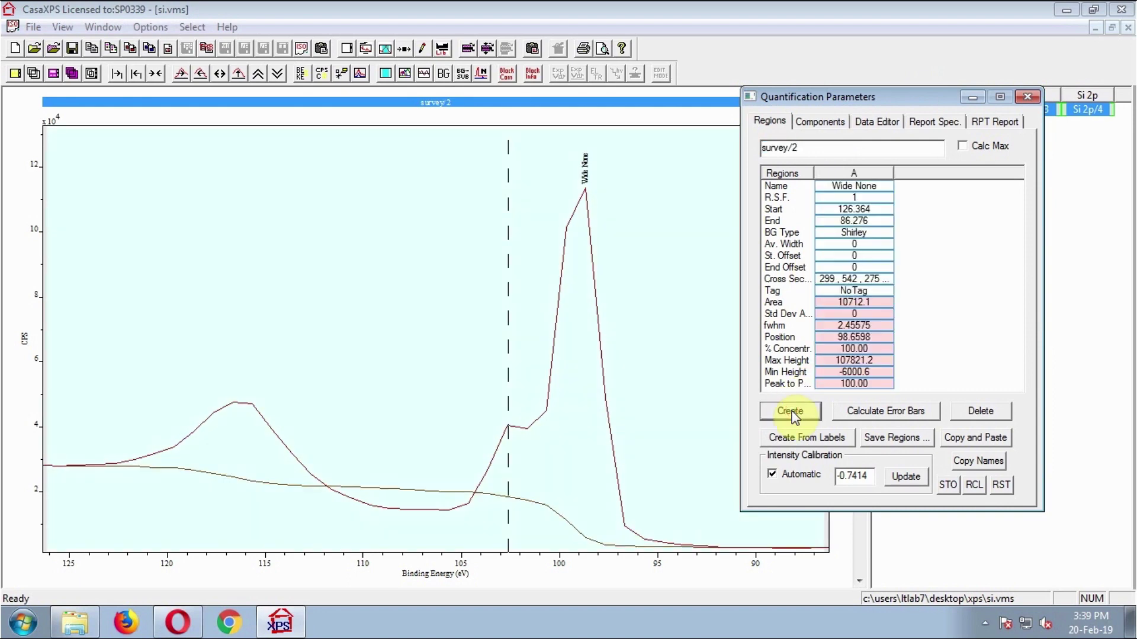
pyautogui.doubleClick(877, 186)
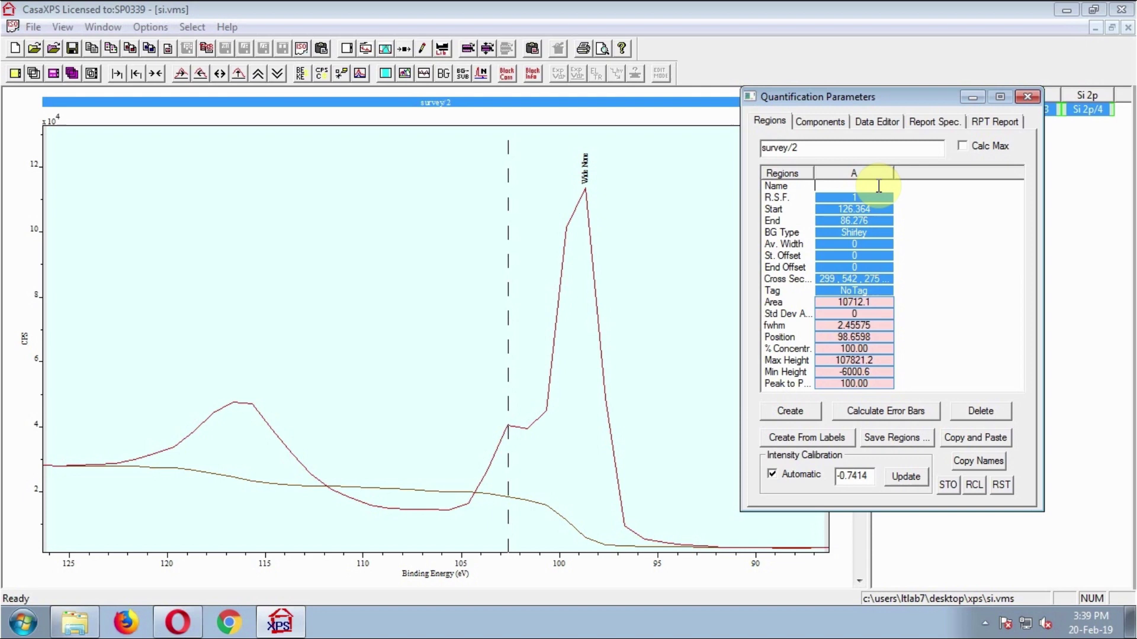
pyautogui.write('Si 2p')
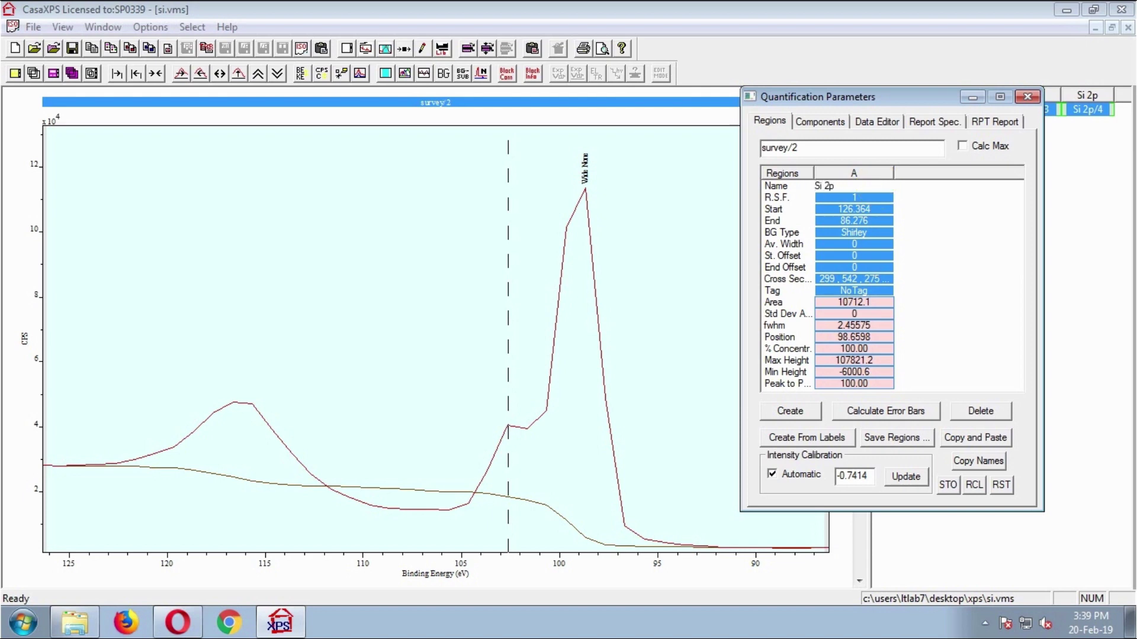
pyautogui.press('Return')
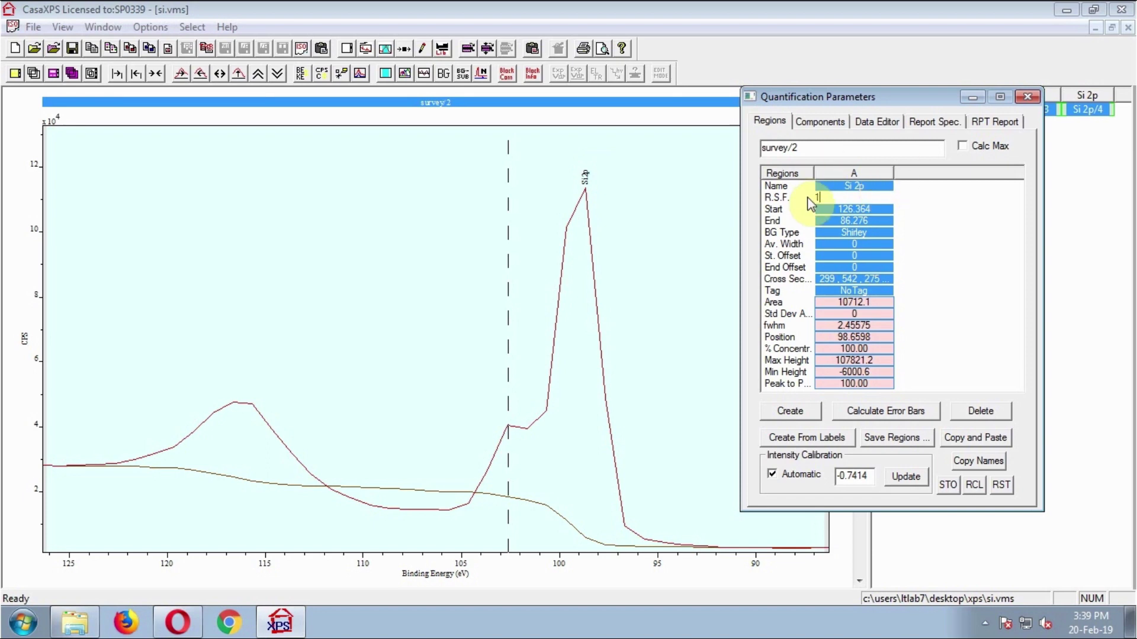
# Drag the Si 2p region boundaries to span about 124.6–92.2 eV
pyautogui.moveTo(876, 102); pyautogui.dragTo(1000, 93)
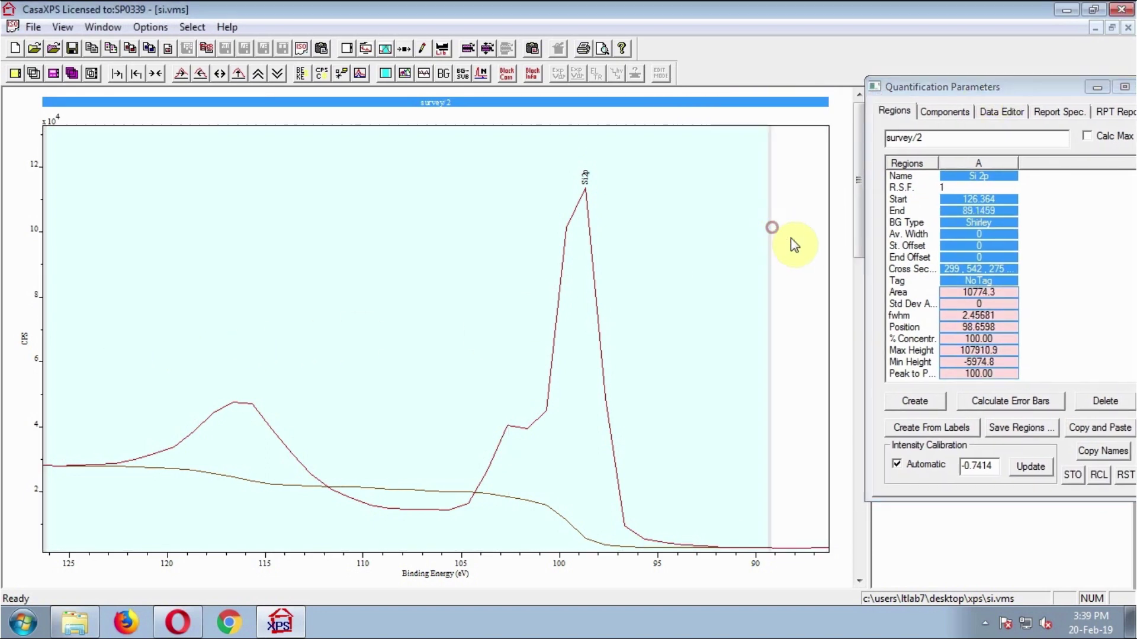
pyautogui.moveTo(769, 254)
pyautogui.mouseDown()
pyautogui.moveTo(679, 302)
pyautogui.moveTo(709, 307)
pyautogui.mouseUp()
pyautogui.moveTo(42, 209); pyautogui.dragTo(78, 234)
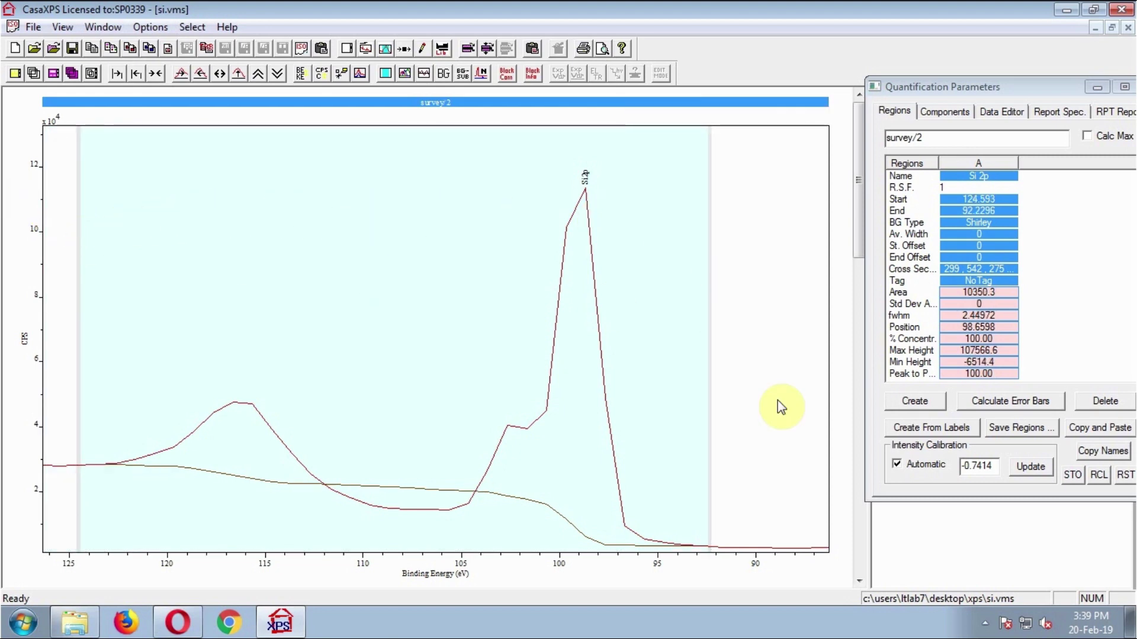
pyautogui.moveTo(1004, 96); pyautogui.dragTo(856, 91)
# Add a component named Si 2p 3/2 with R.S.F. 1 to the Si 2p region
pyautogui.click(797, 105)
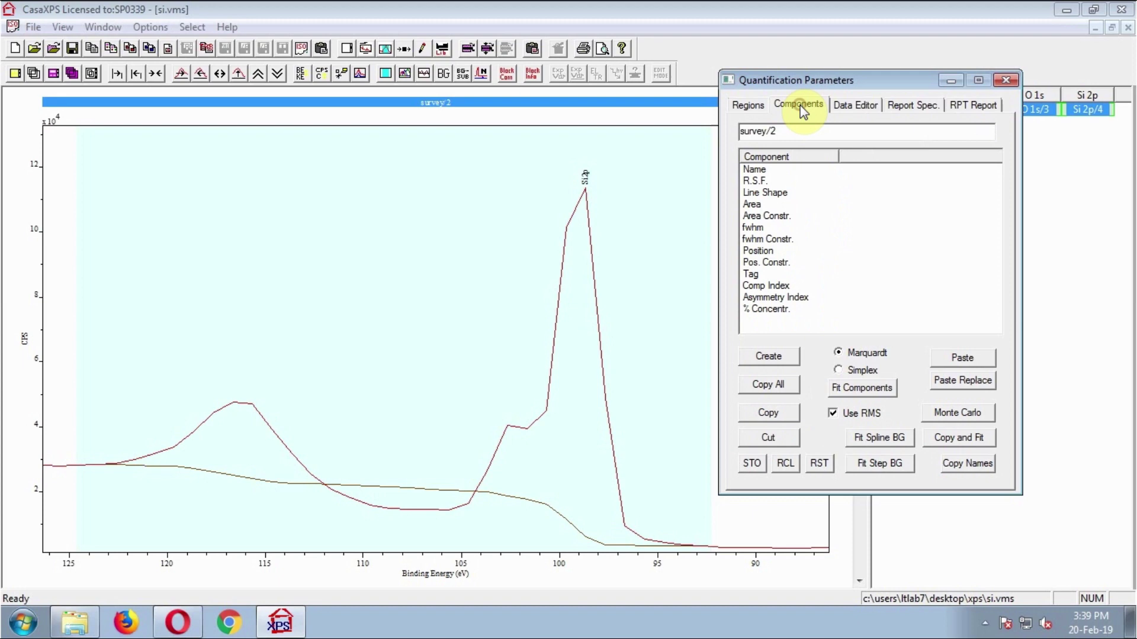
pyautogui.click(769, 356)
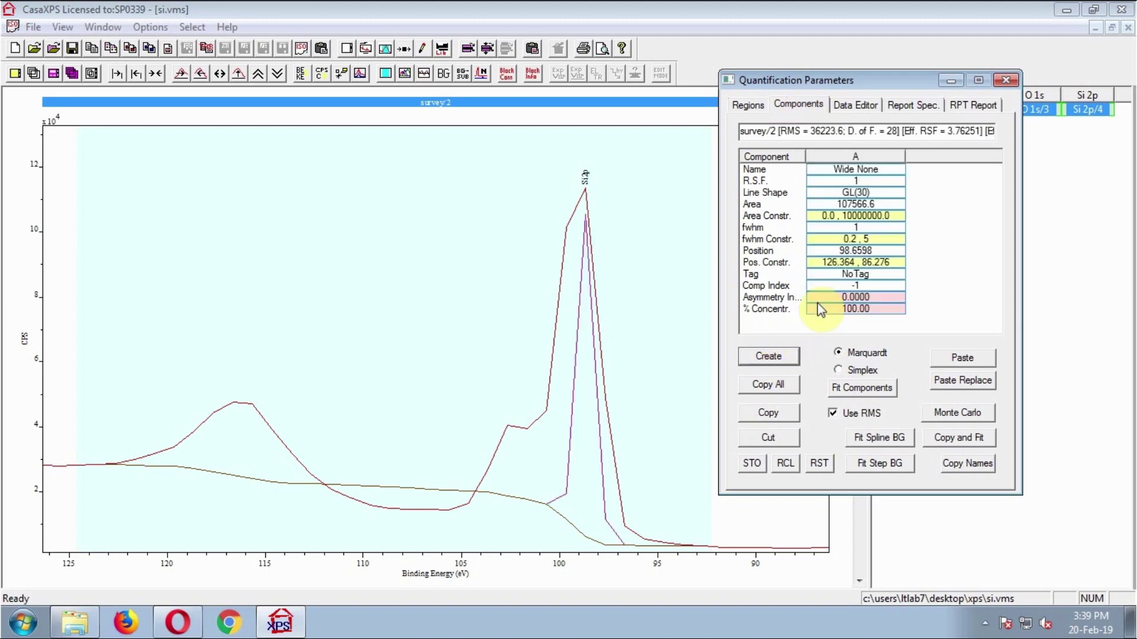
pyautogui.click(883, 170)
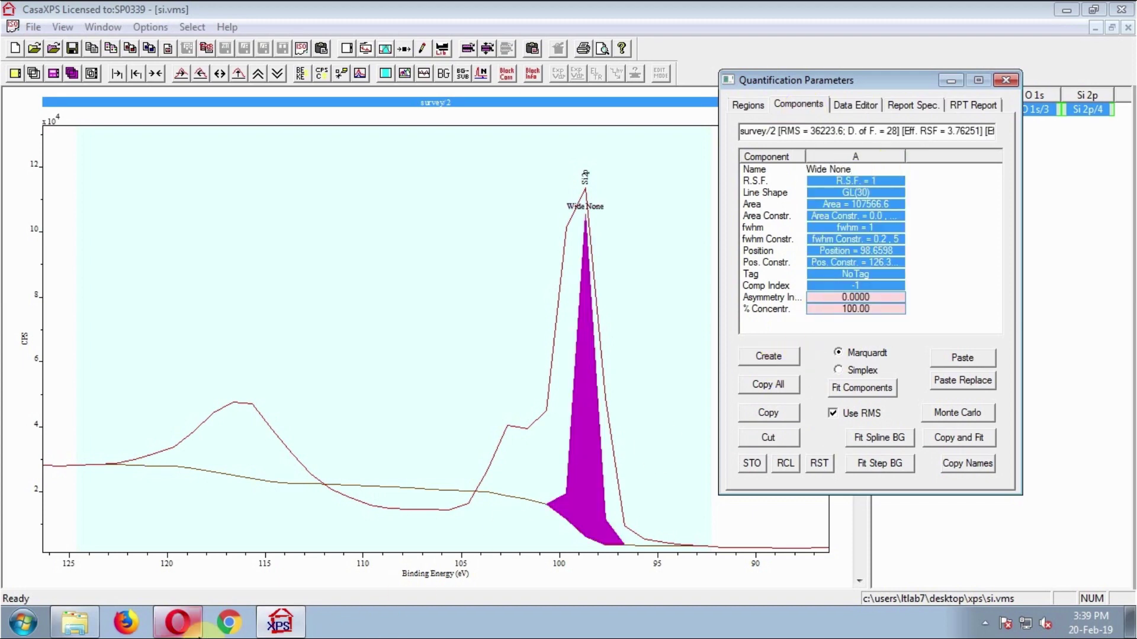
pyautogui.click(176, 621)
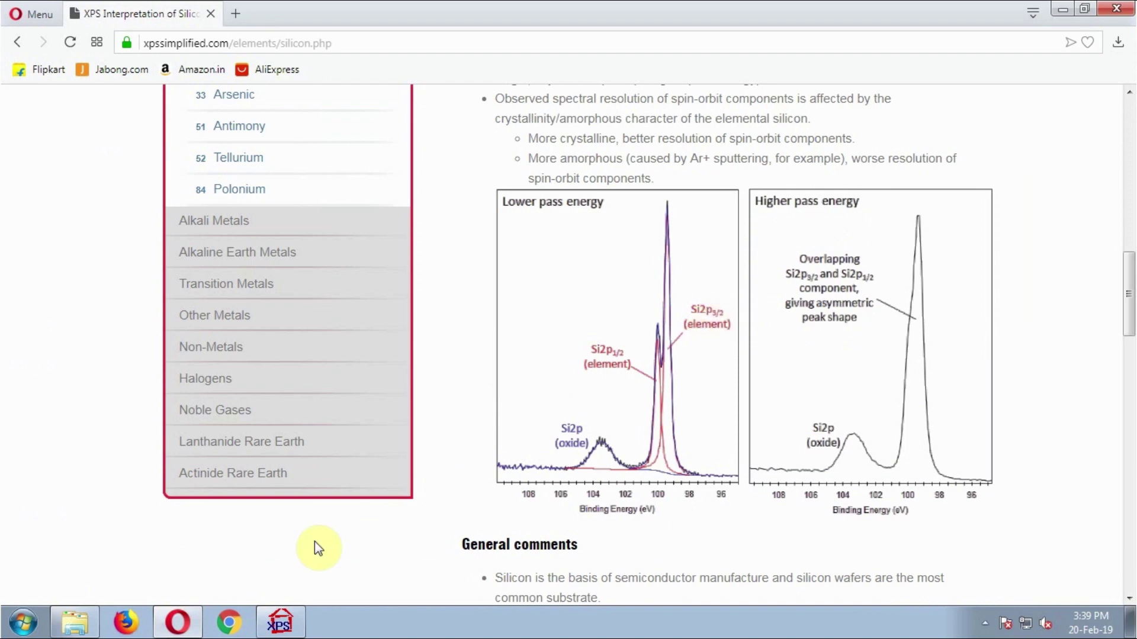
pyautogui.click(177, 622)
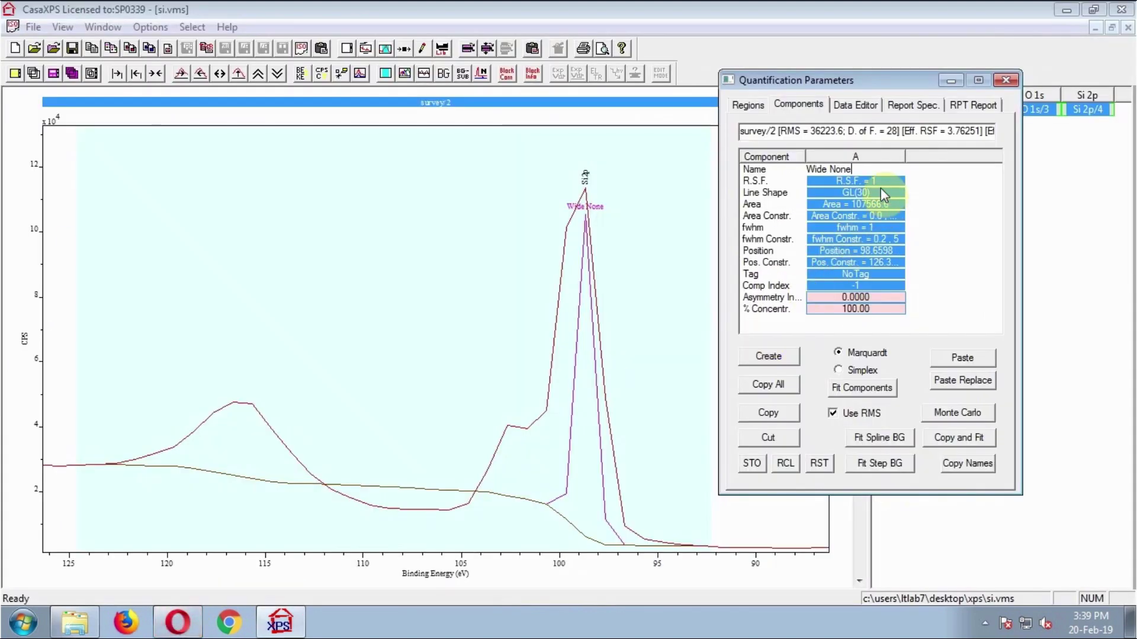
pyautogui.press('BackSpace')
pyautogui.press('BackSpace')
pyautogui.press('BackSpace')
pyautogui.press('BackSpace')
pyautogui.press('BackSpace')
pyautogui.press('BackSpace')
pyautogui.write('Si 2')
pyautogui.write('p 3/2')
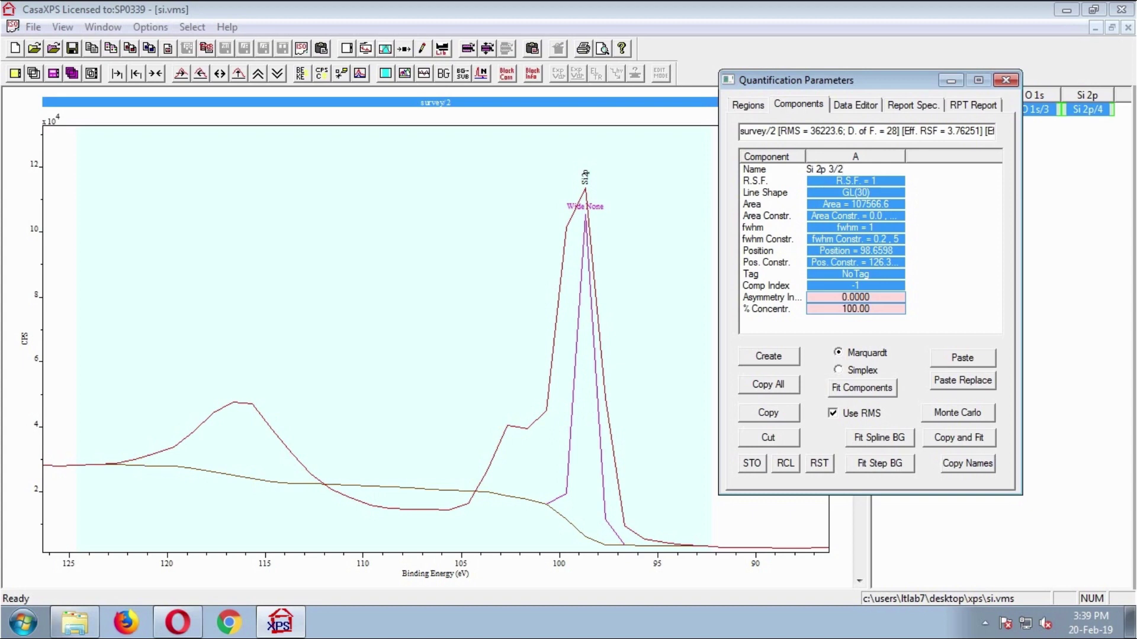
pyautogui.click(880, 185)
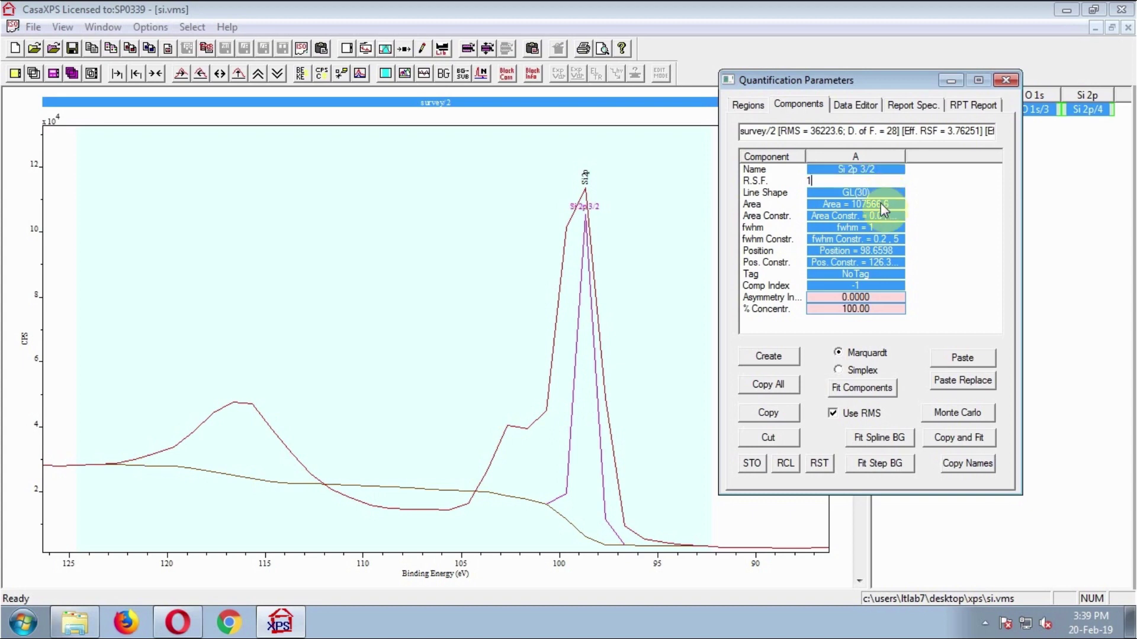
pyautogui.press('Return')
# Add a second component and name it Si 2p 1/2
pyautogui.click(780, 357)
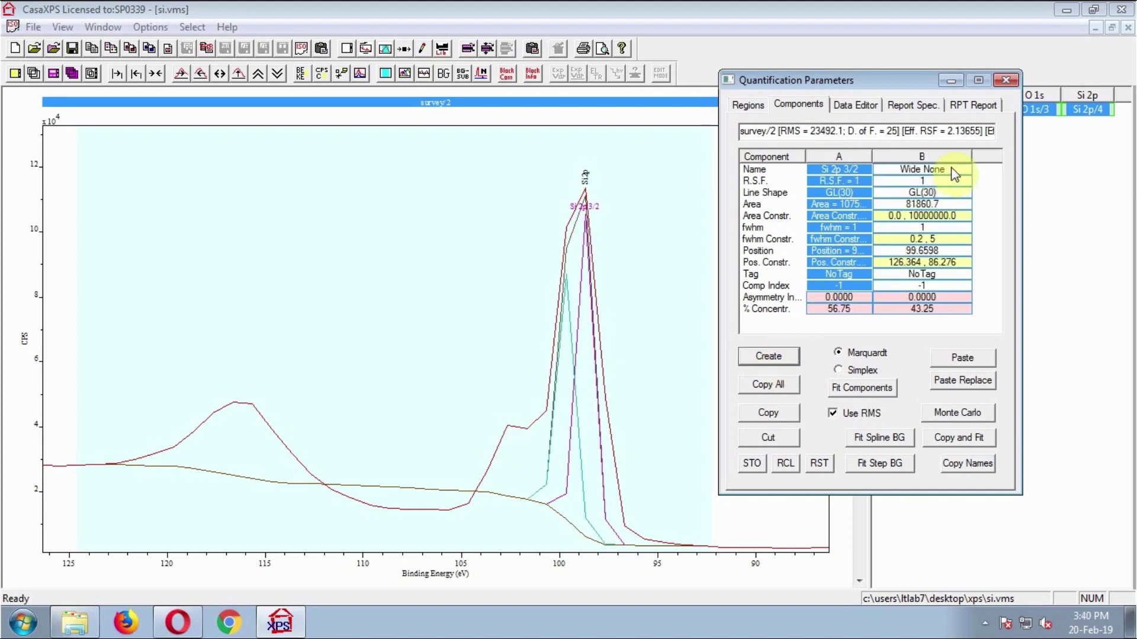
pyautogui.click(947, 170)
pyautogui.click(893, 169)
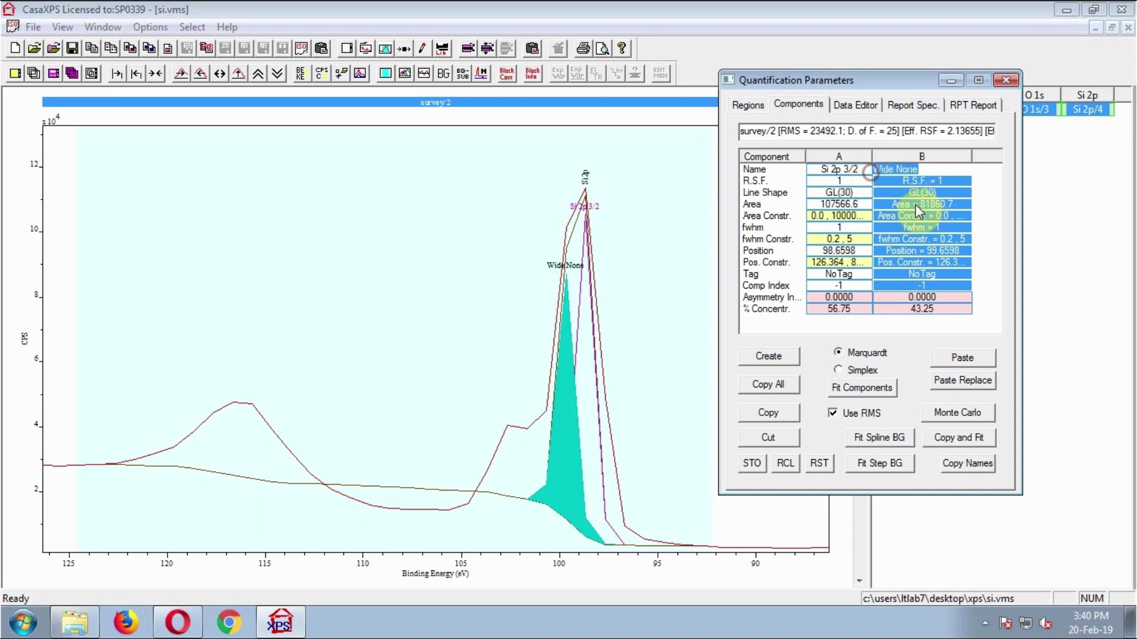
pyautogui.write('Si 2p 1/2')
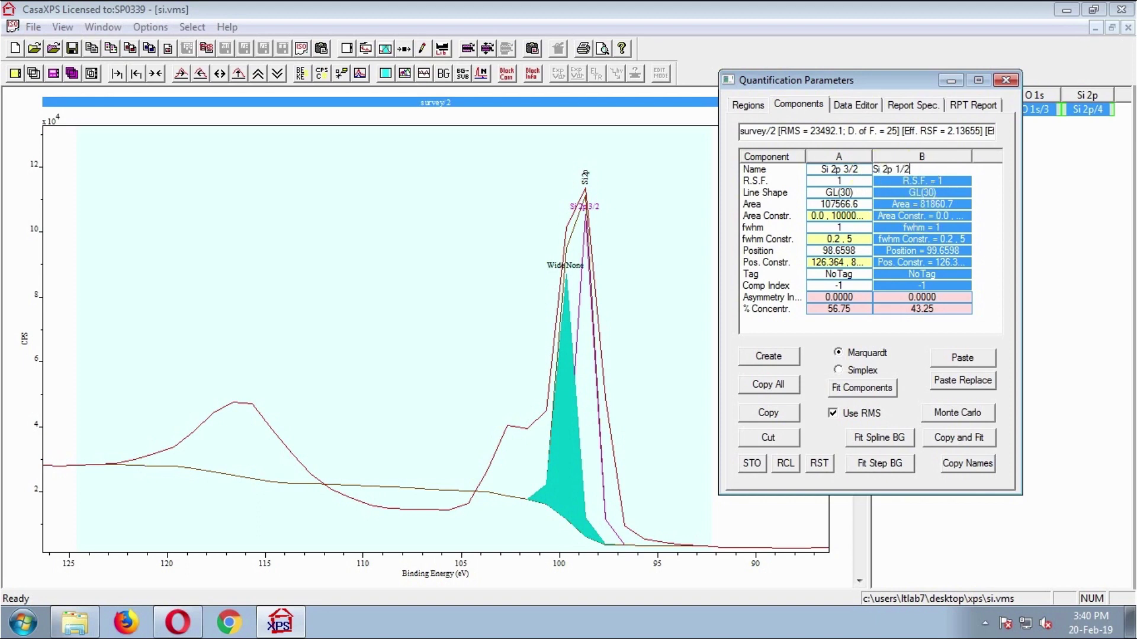
pyautogui.press('Return')
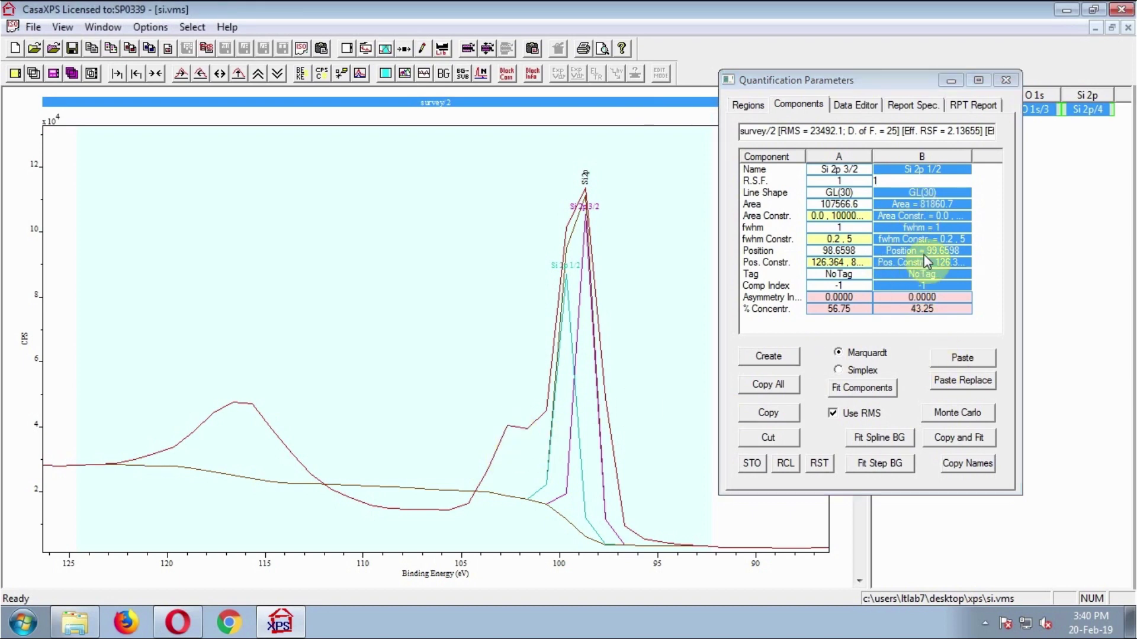
# Move Si 2p 1/2 to 102.6598 eV and add a third component
pyautogui.click(879, 252)
pyautogui.write('102')
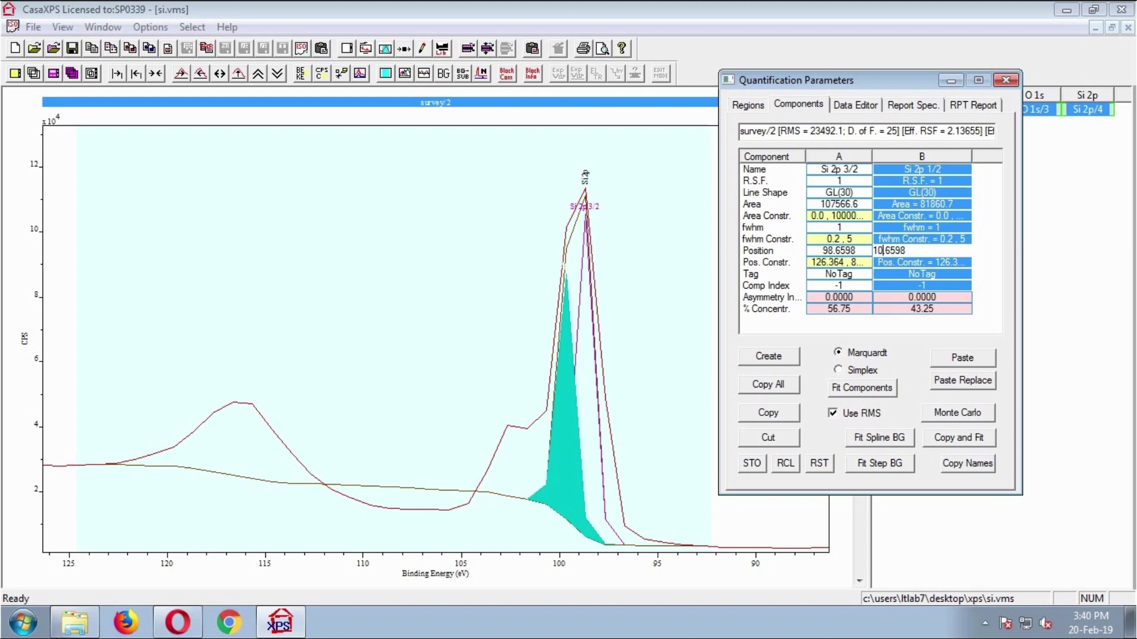
pyautogui.press('Return')
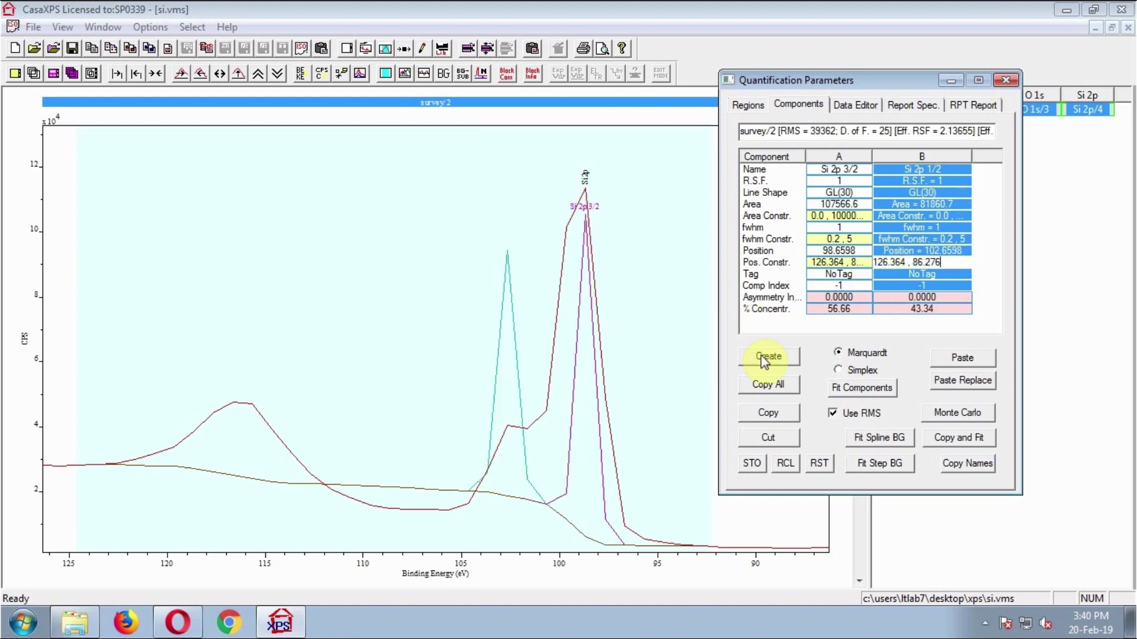
pyautogui.click(768, 357)
pyautogui.click(240, 408)
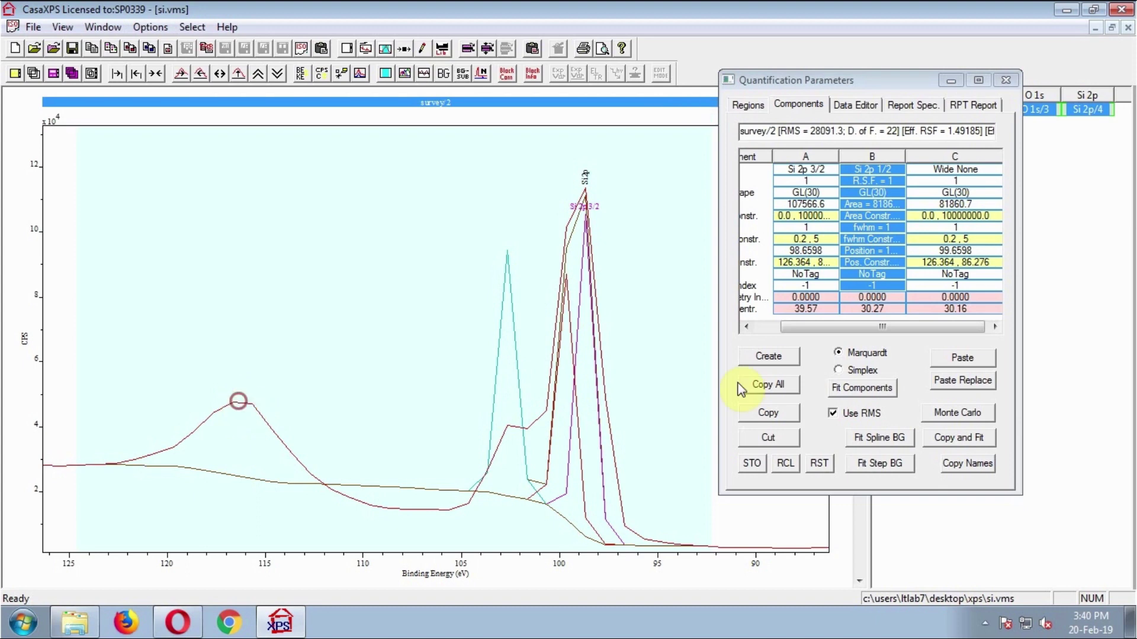
# Set component C's position to 116.6598 eV and rename it Si 2p Oxide
pyautogui.click(947, 252)
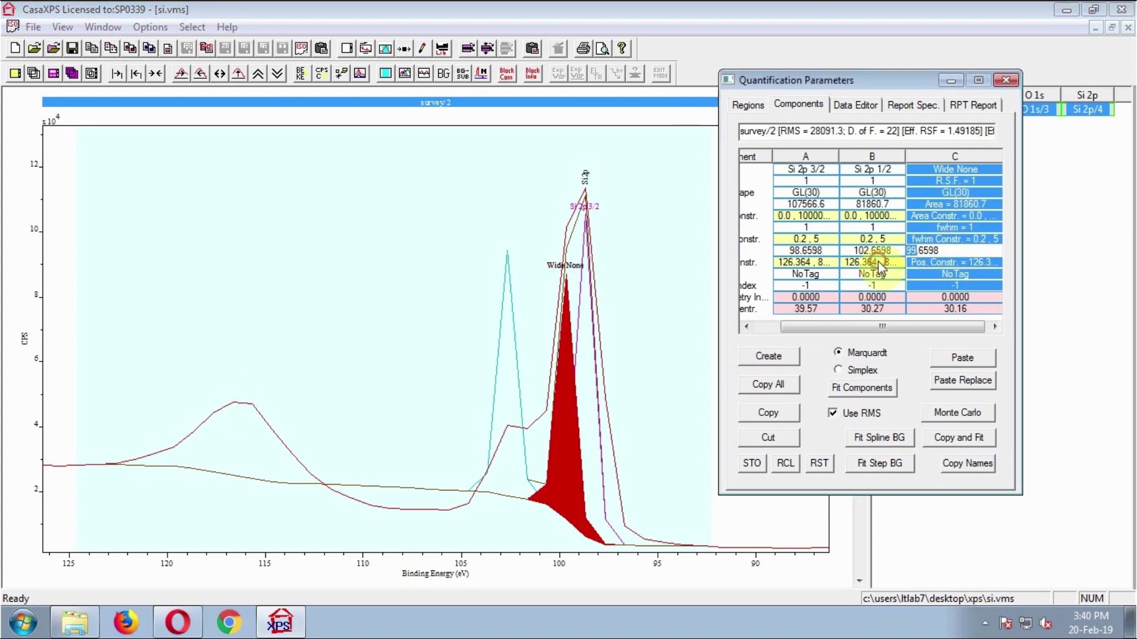
pyautogui.write('116')
pyautogui.press('Return')
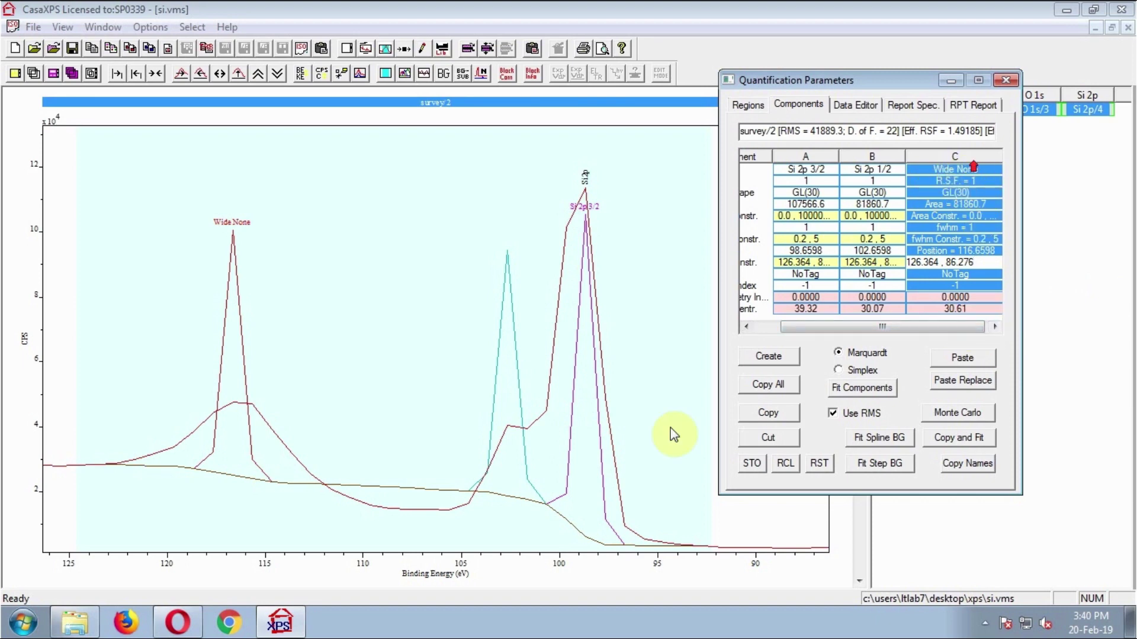
pyautogui.click(959, 169)
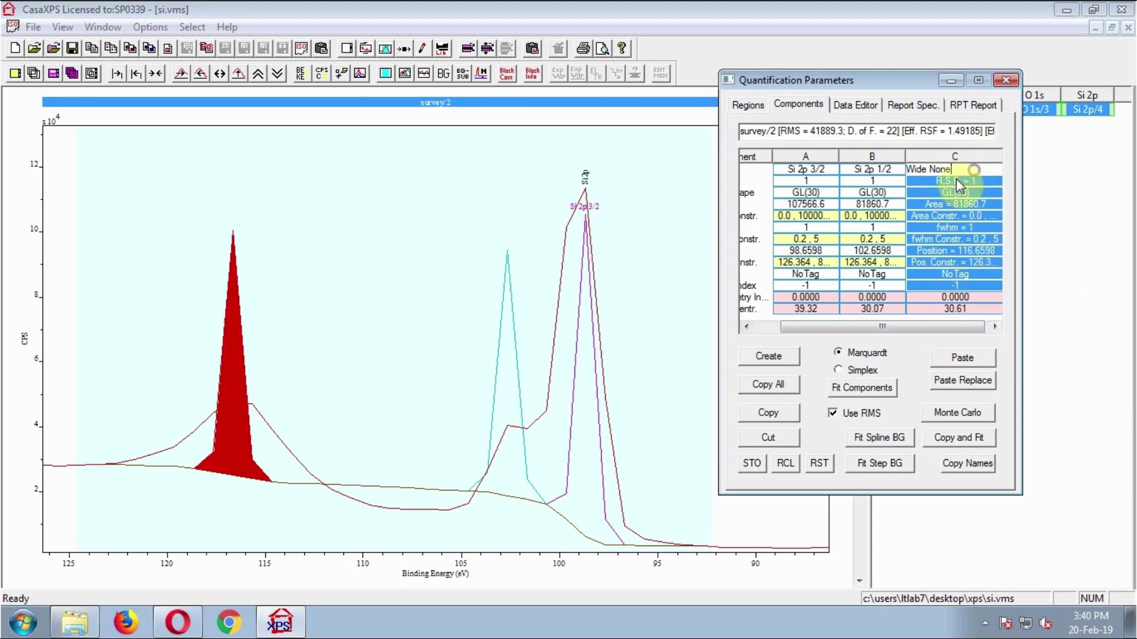
pyautogui.click(177, 624)
pyautogui.click(176, 625)
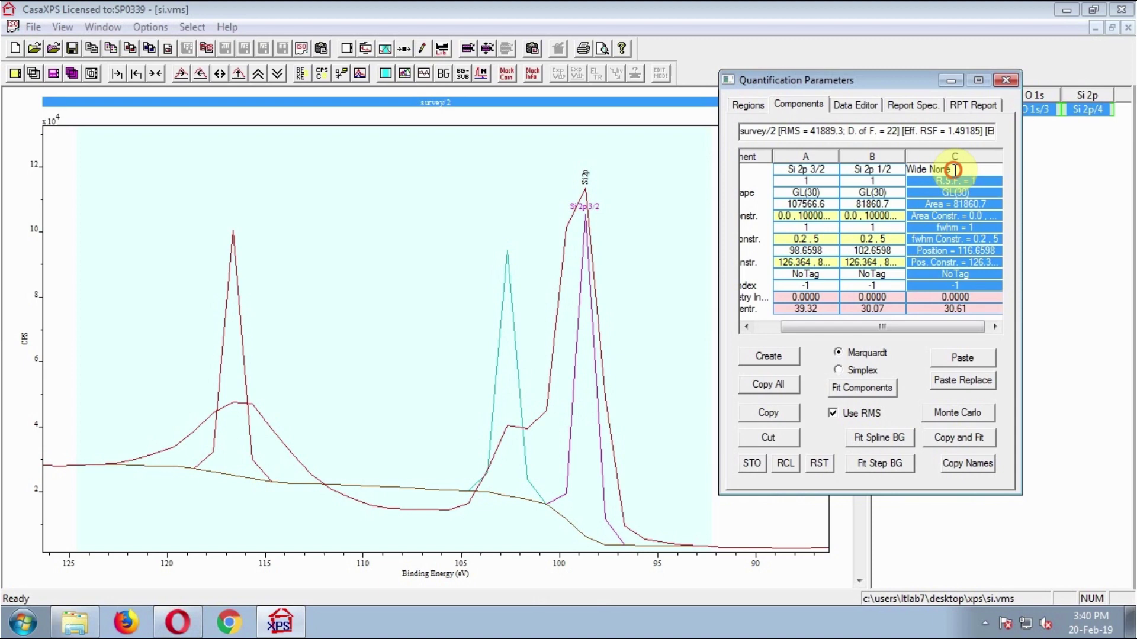
pyautogui.press('BackSpace')
pyautogui.press('BackSpace')
pyautogui.press('BackSpace')
pyautogui.write('Si 2p')
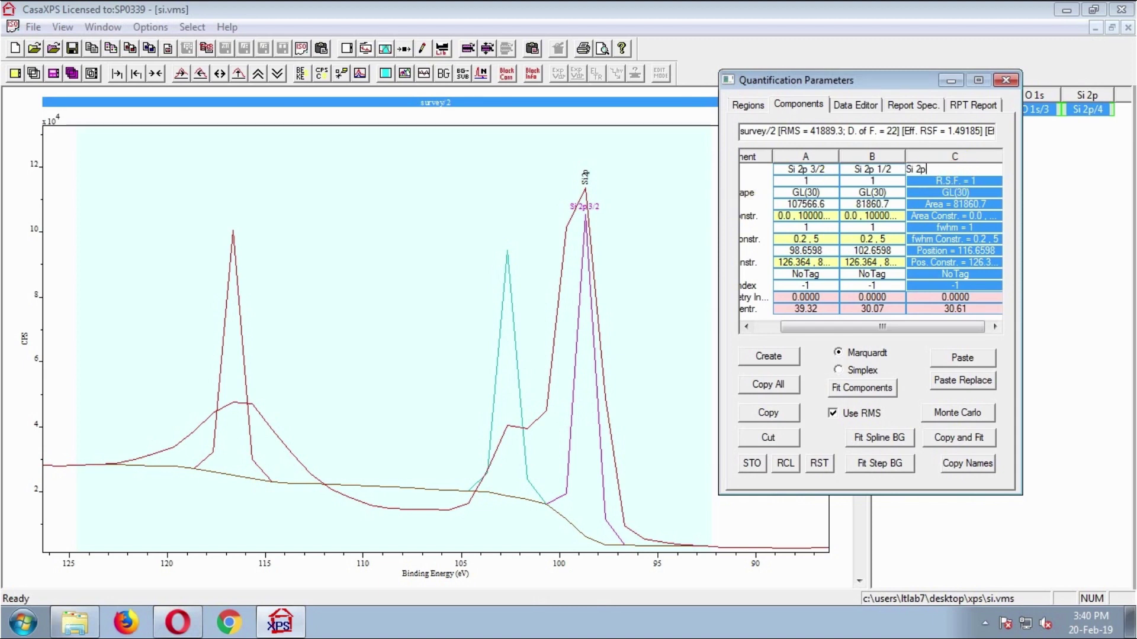
pyautogui.write(' Oxide')
pyautogui.press('Return')
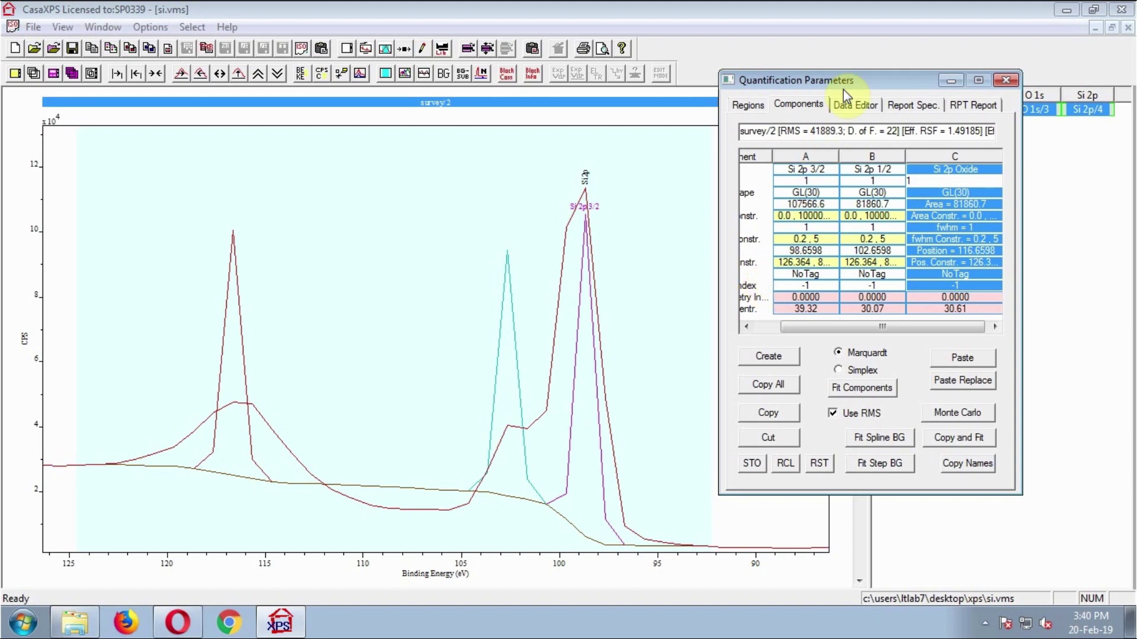
# Fit the three Si 2p components, then zoom from the full survey onto the 530 eV peak
pyautogui.moveTo(849, 82); pyautogui.dragTo(873, 77)
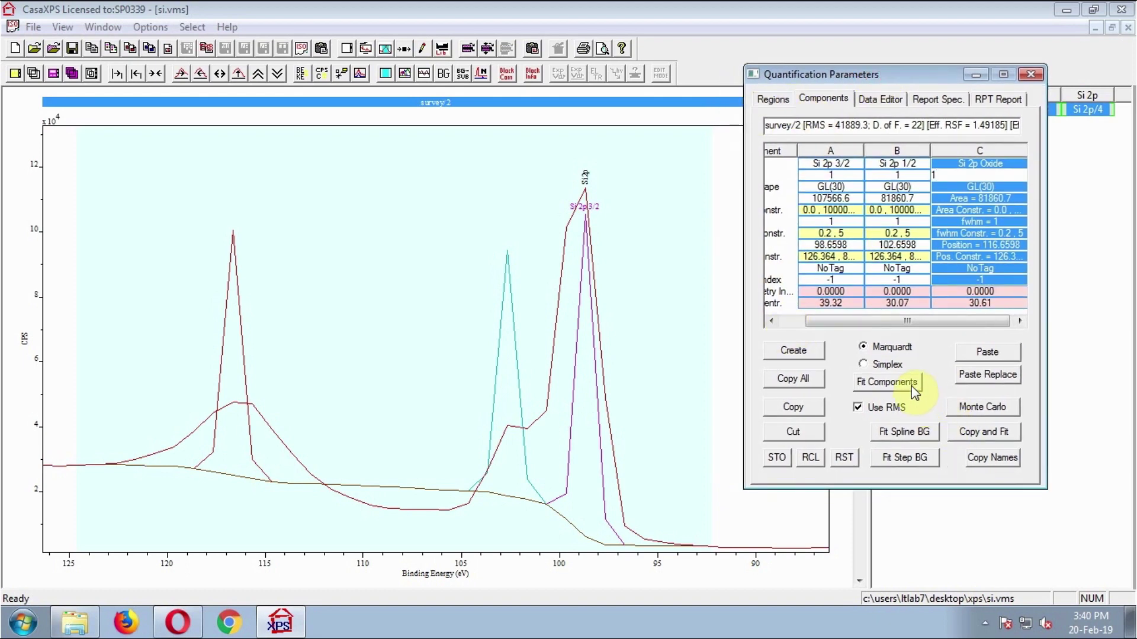
pyautogui.click(887, 382)
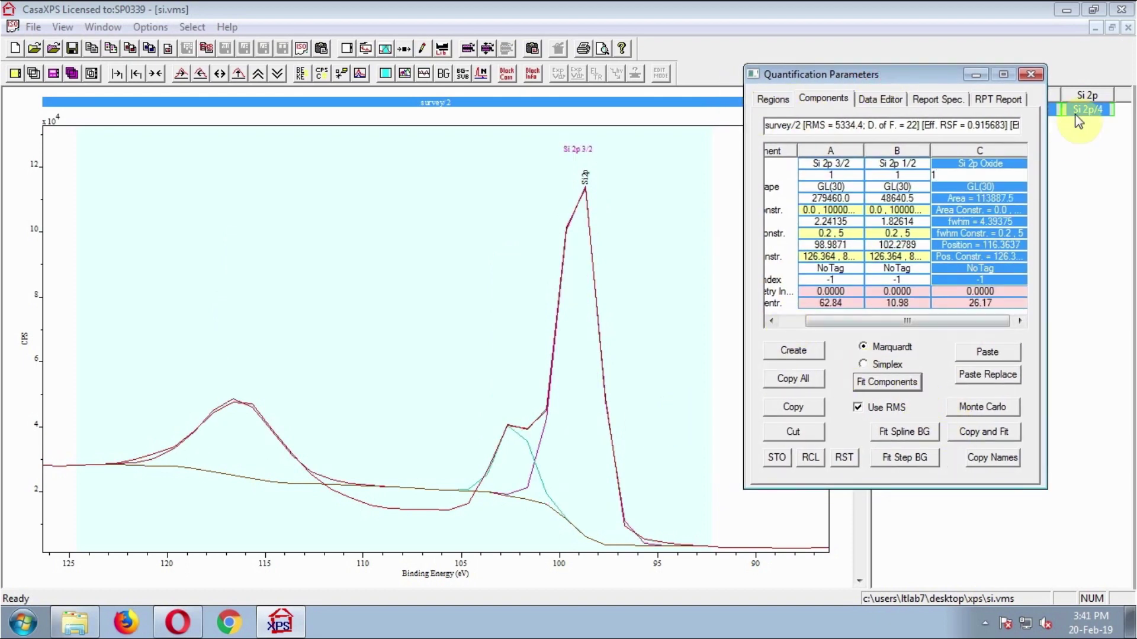
pyautogui.click(867, 96)
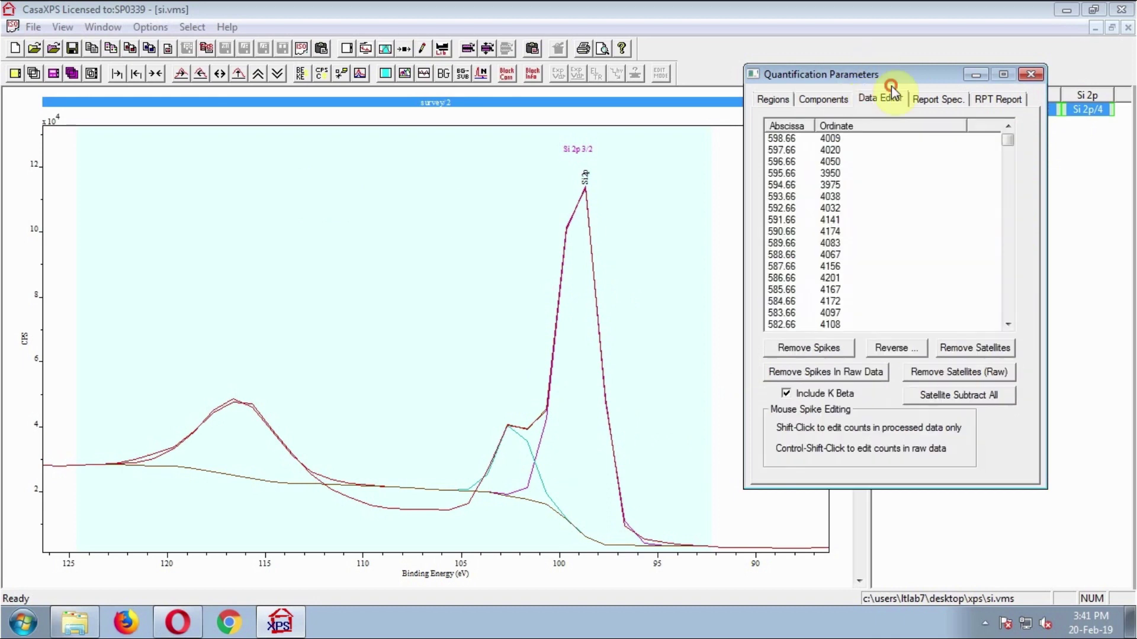
pyautogui.click(155, 74)
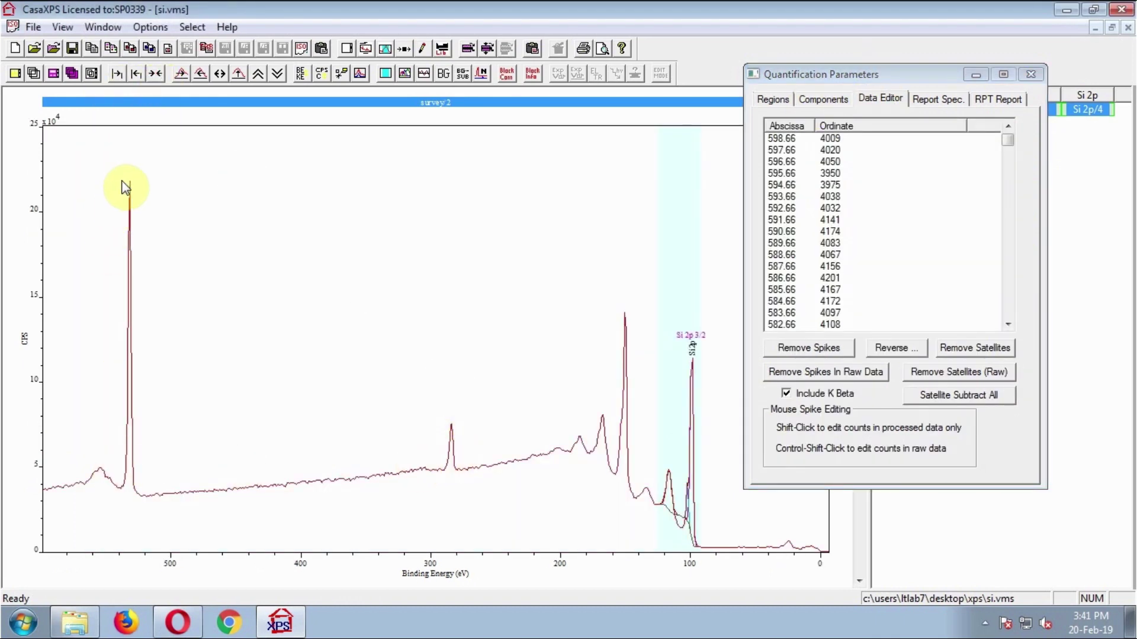
pyautogui.moveTo(119, 170); pyautogui.dragTo(139, 436)
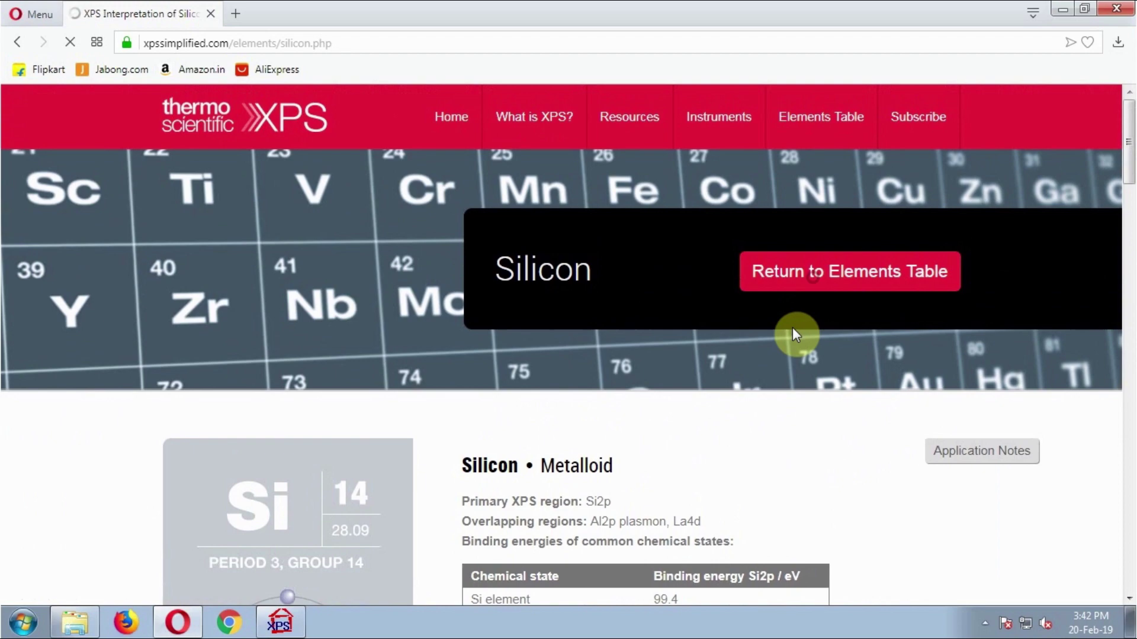
pyautogui.scroll(-5, 784, 336)
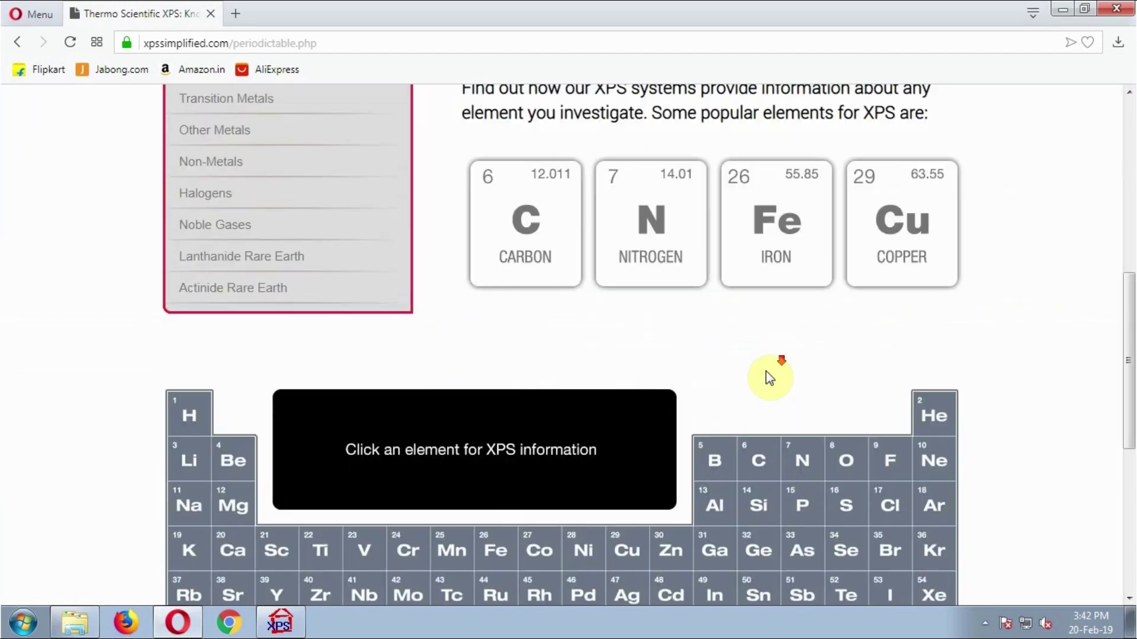
pyautogui.scroll(-2, 769, 376)
# Read the XPS Simplified Oxygen page's O1s spectra examples, then return to CasaXPS
pyautogui.click(837, 300)
pyautogui.scroll(-6, 797, 327)
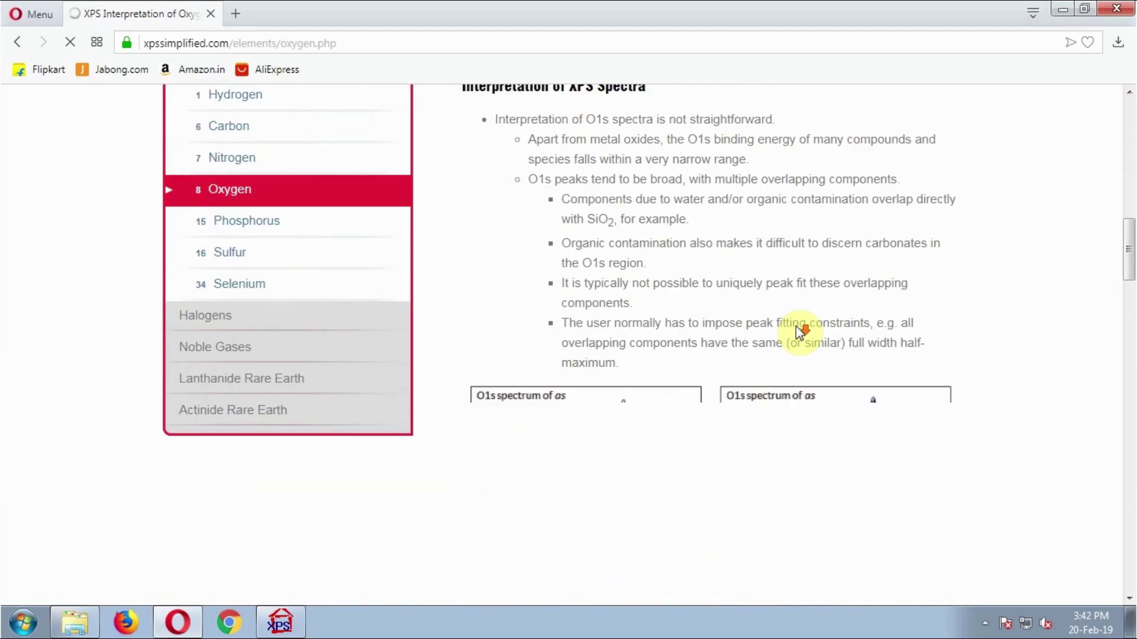
pyautogui.scroll(-3, 793, 323)
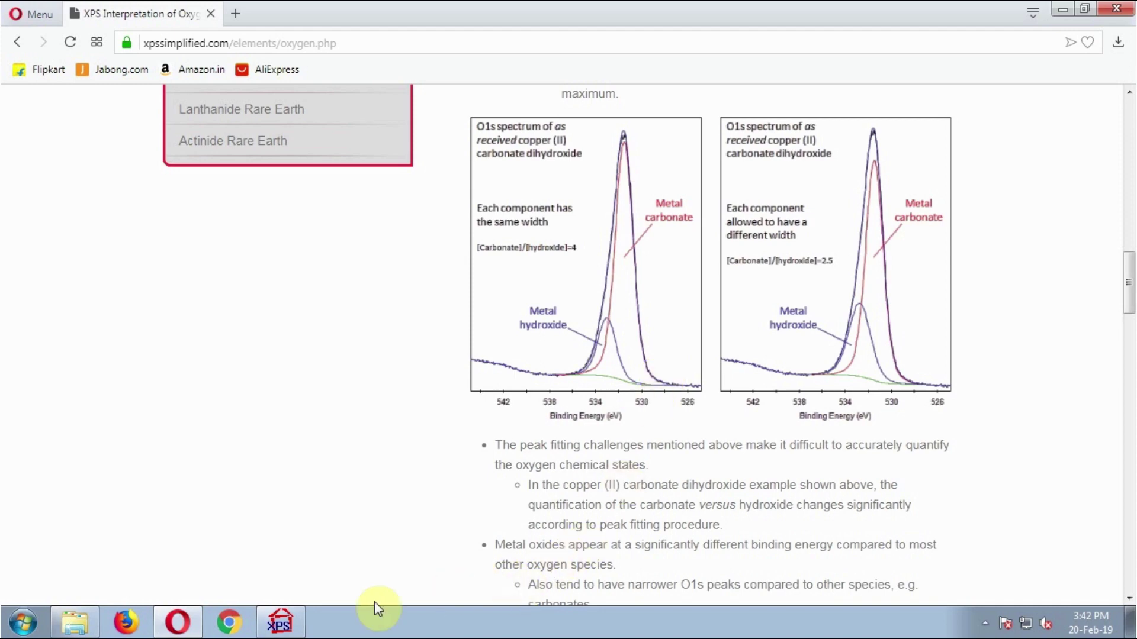
pyautogui.click(280, 623)
# Add a second region spanning about 542.2–523.4 eV over the oxygen peak, named O 1s
pyautogui.moveTo(736, 133); pyautogui.dragTo(823, 112)
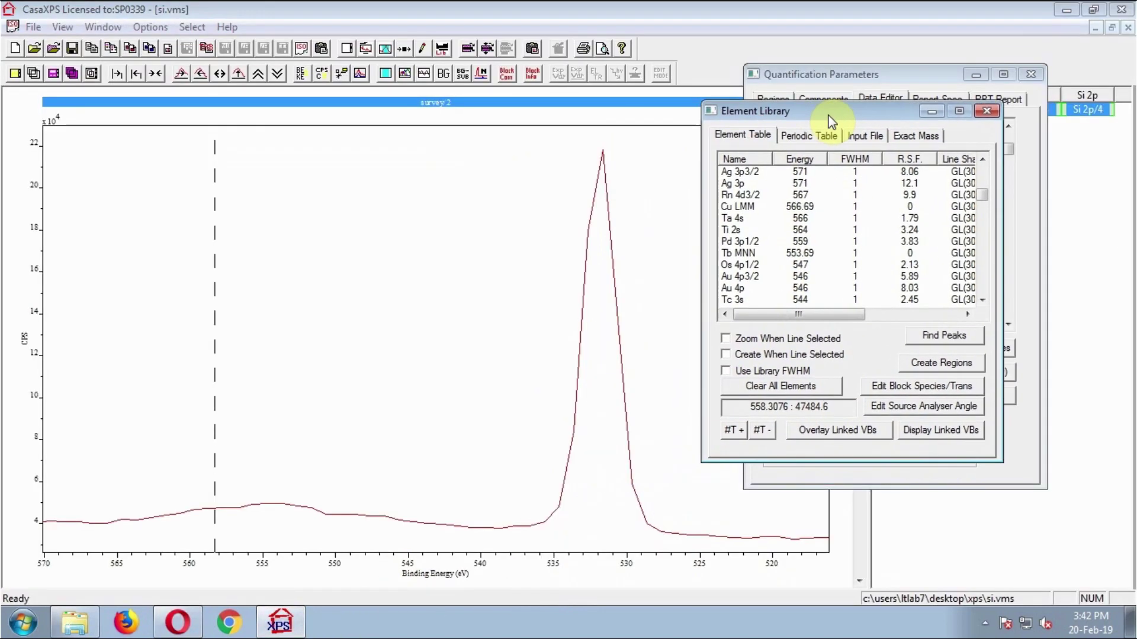
pyautogui.click(987, 110)
pyautogui.click(772, 99)
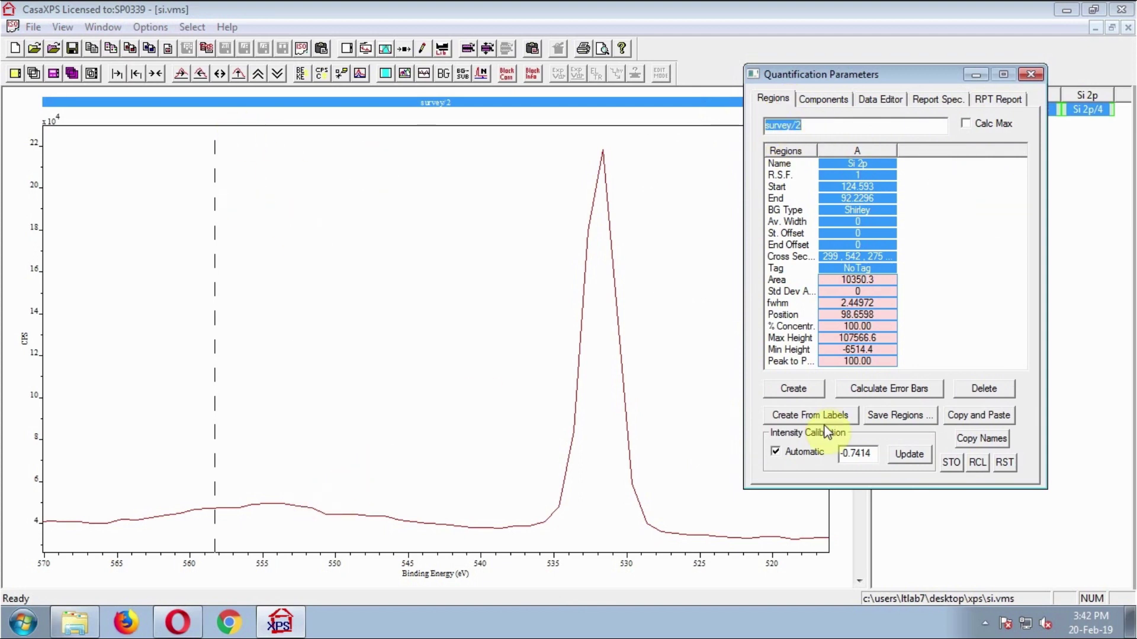
pyautogui.click(794, 388)
pyautogui.moveTo(42, 404); pyautogui.dragTo(451, 415)
pyautogui.moveTo(891, 84); pyautogui.dragTo(1005, 89)
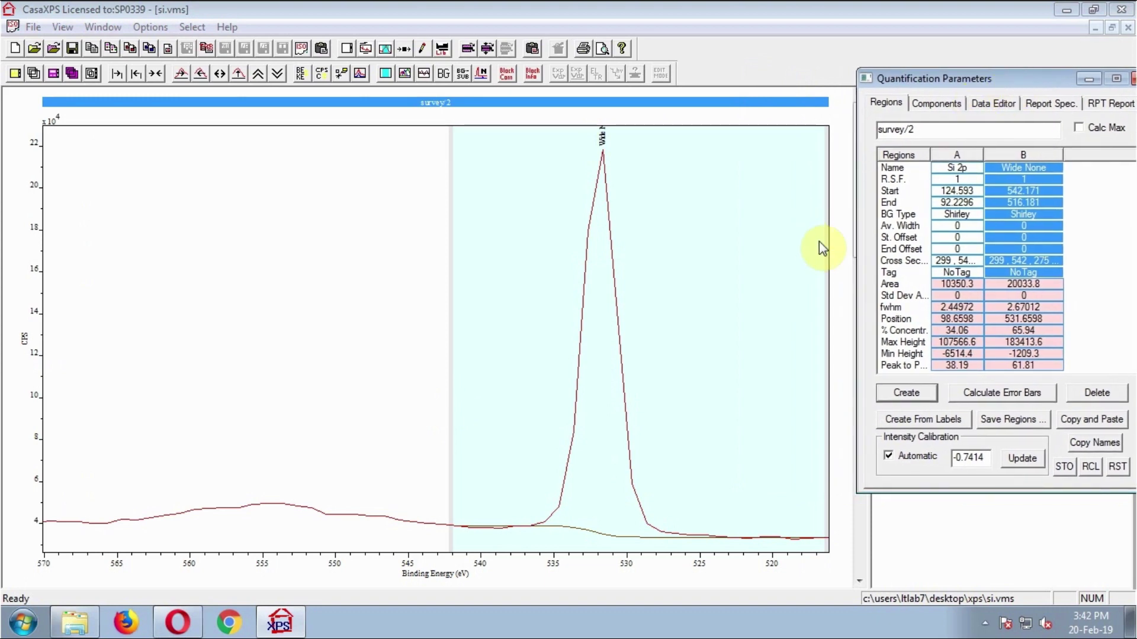
pyautogui.moveTo(820, 241); pyautogui.dragTo(723, 265)
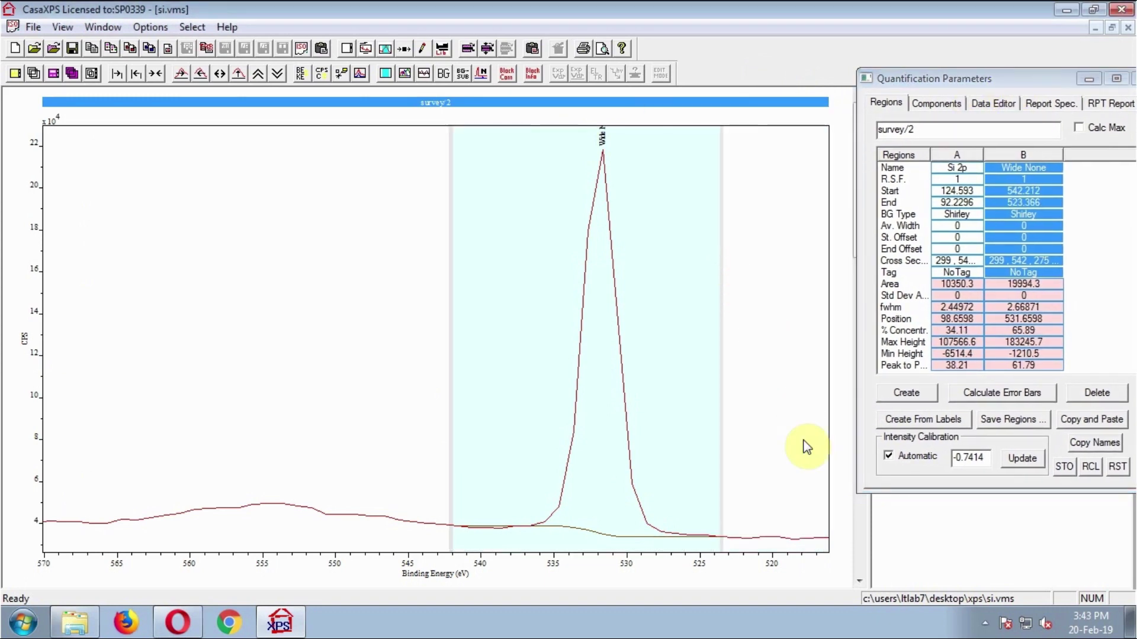
pyautogui.moveTo(950, 86); pyautogui.dragTo(817, 92)
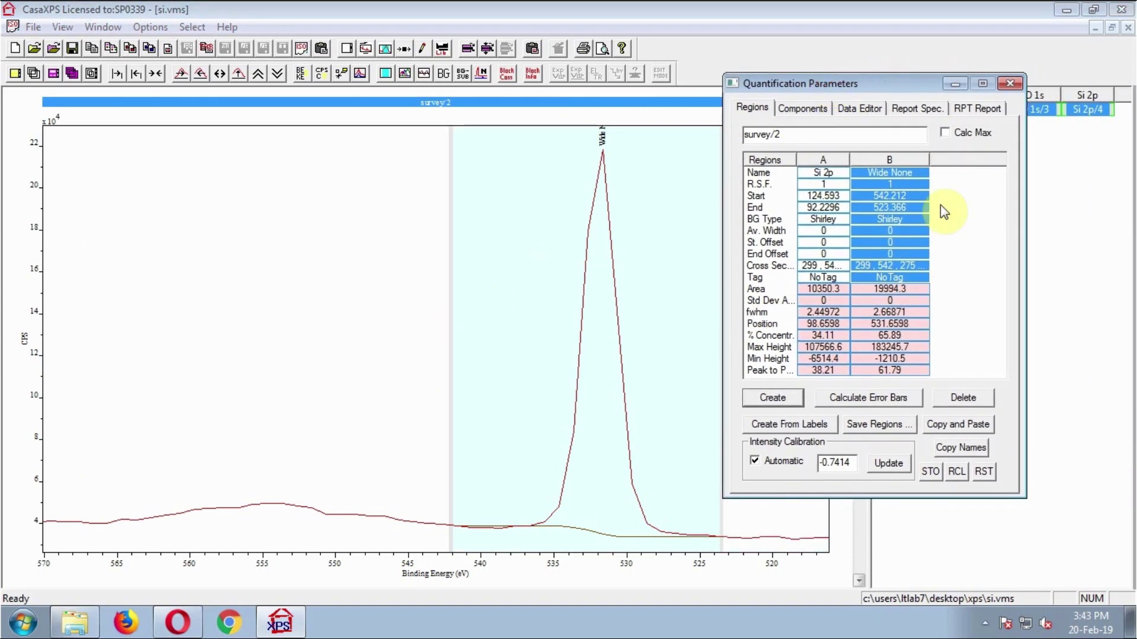
pyautogui.click(907, 174)
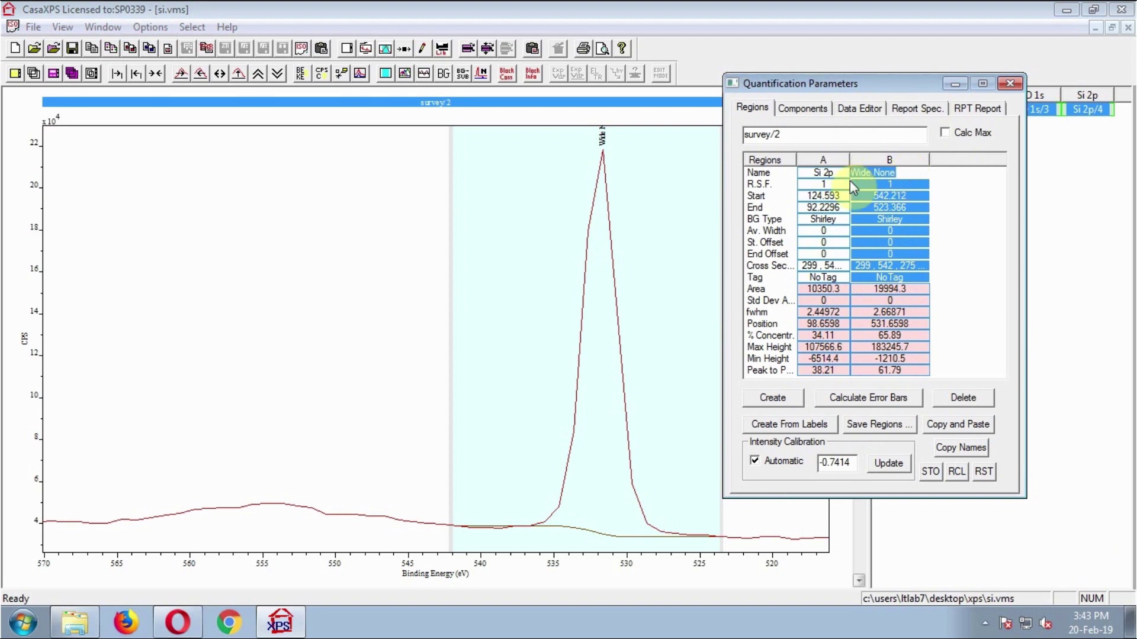
pyautogui.write('O 1s')
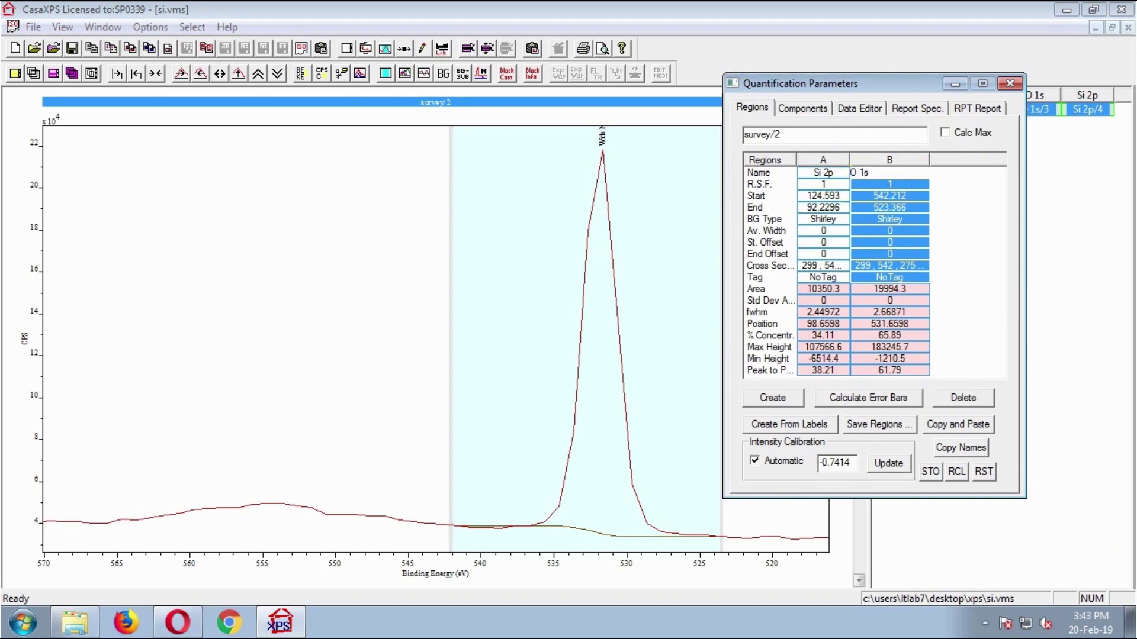
pyautogui.click(851, 184)
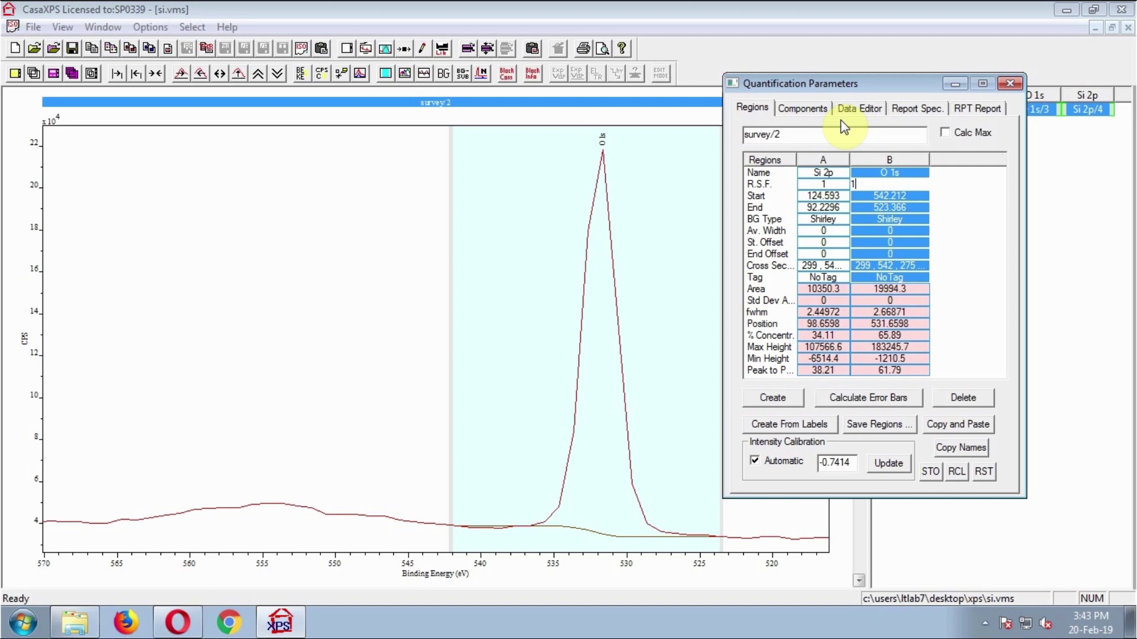
# Create a component named O 1s and fit it, centring near 531.85 eV
pyautogui.click(802, 108)
pyautogui.click(780, 364)
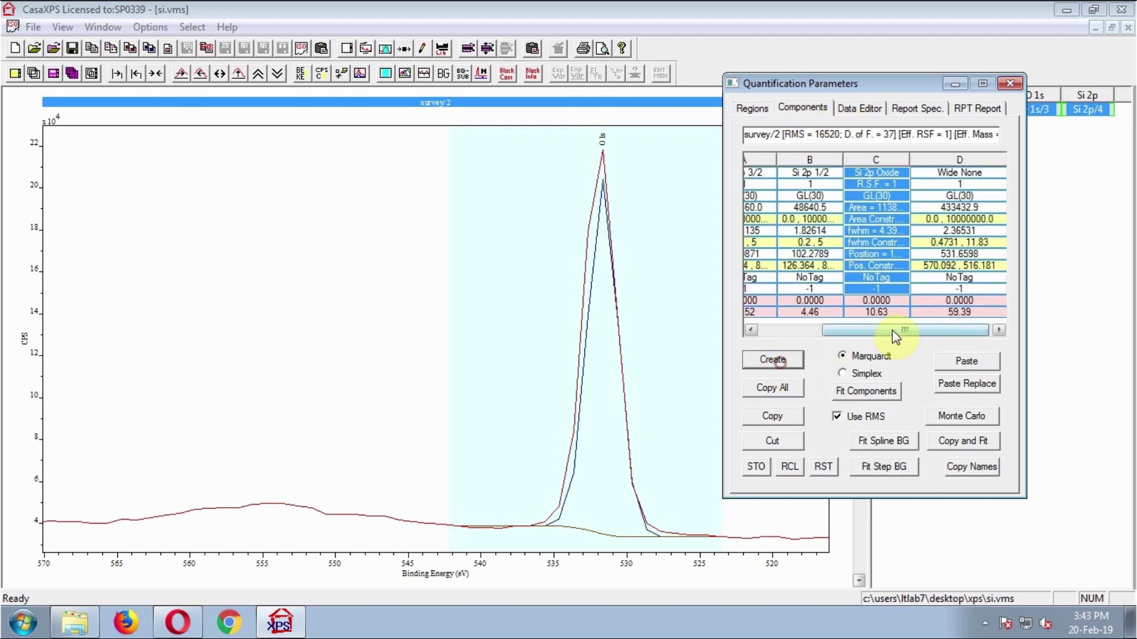
pyautogui.click(984, 171)
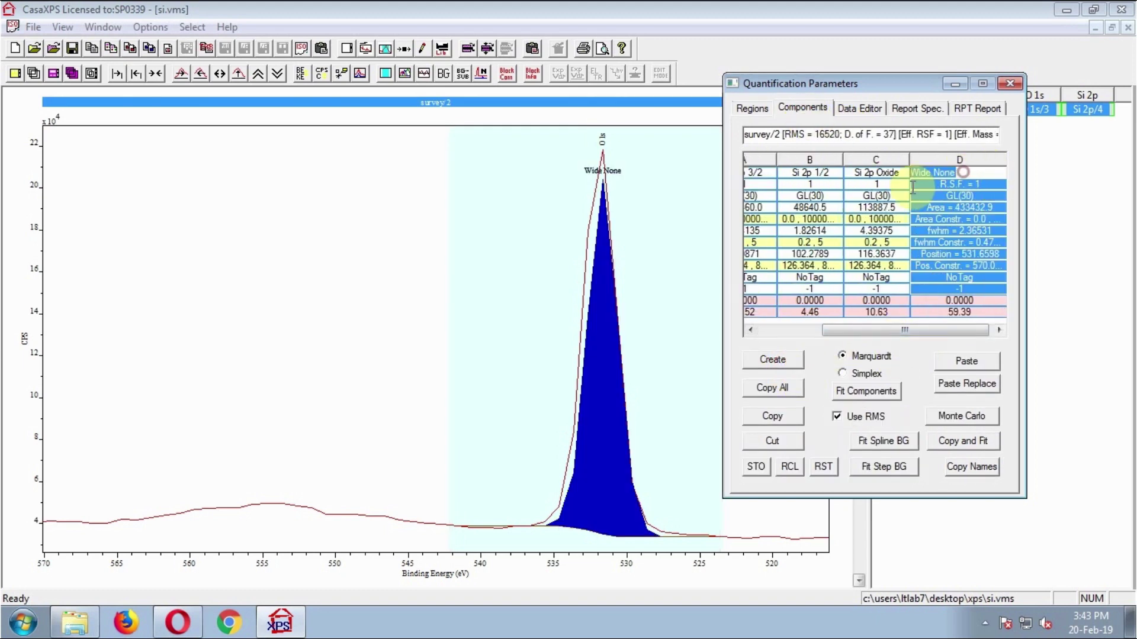
pyautogui.click(932, 173)
pyautogui.write('O 1s')
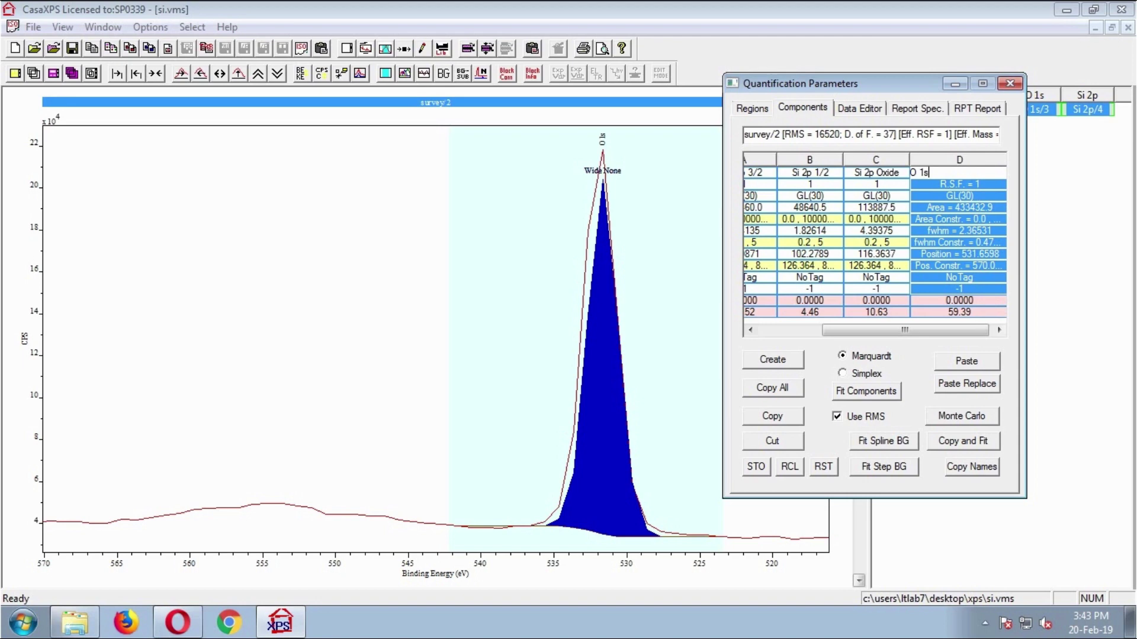
pyautogui.click(908, 187)
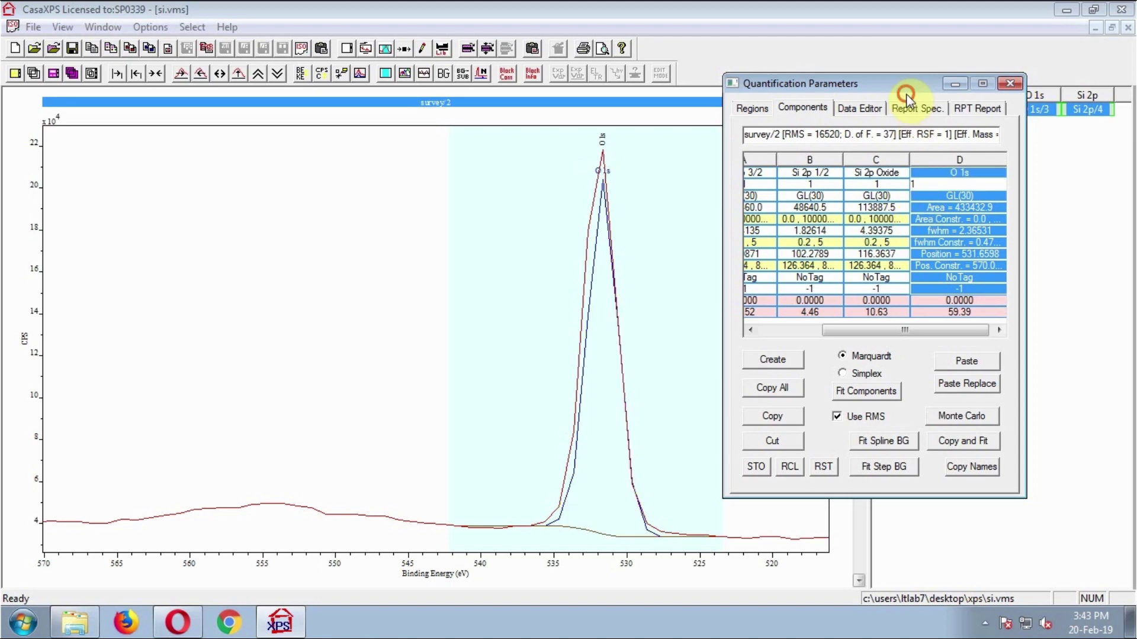
pyautogui.click(863, 392)
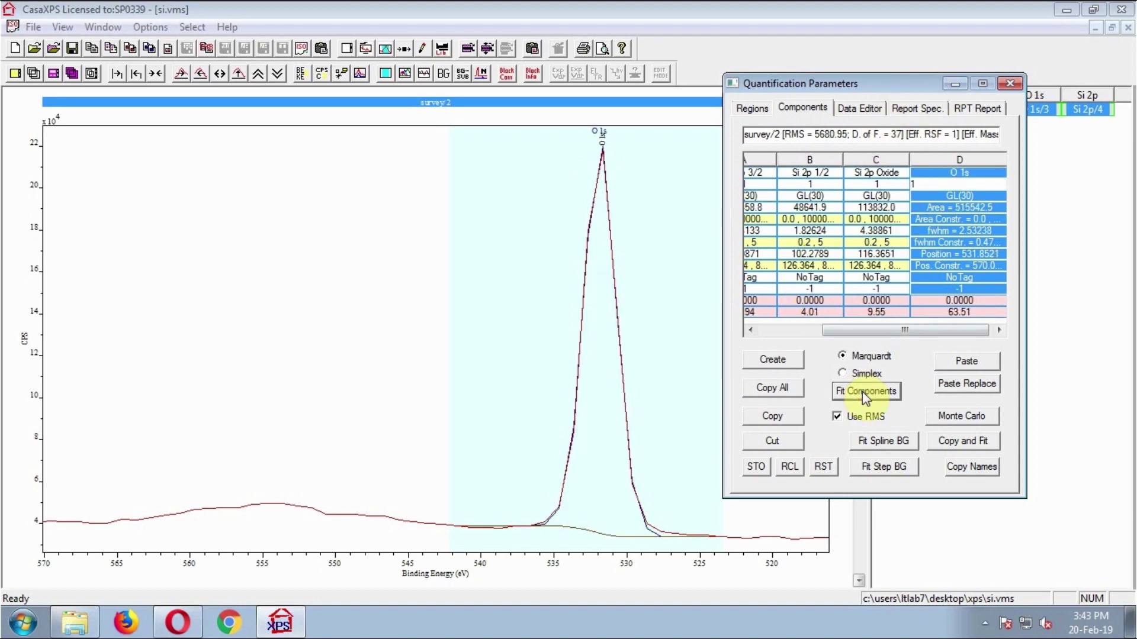
# Narrow the O 1s region to about 537.8–525.9 eV from both sides
pyautogui.moveTo(836, 84); pyautogui.dragTo(876, 79)
pyautogui.click(796, 103)
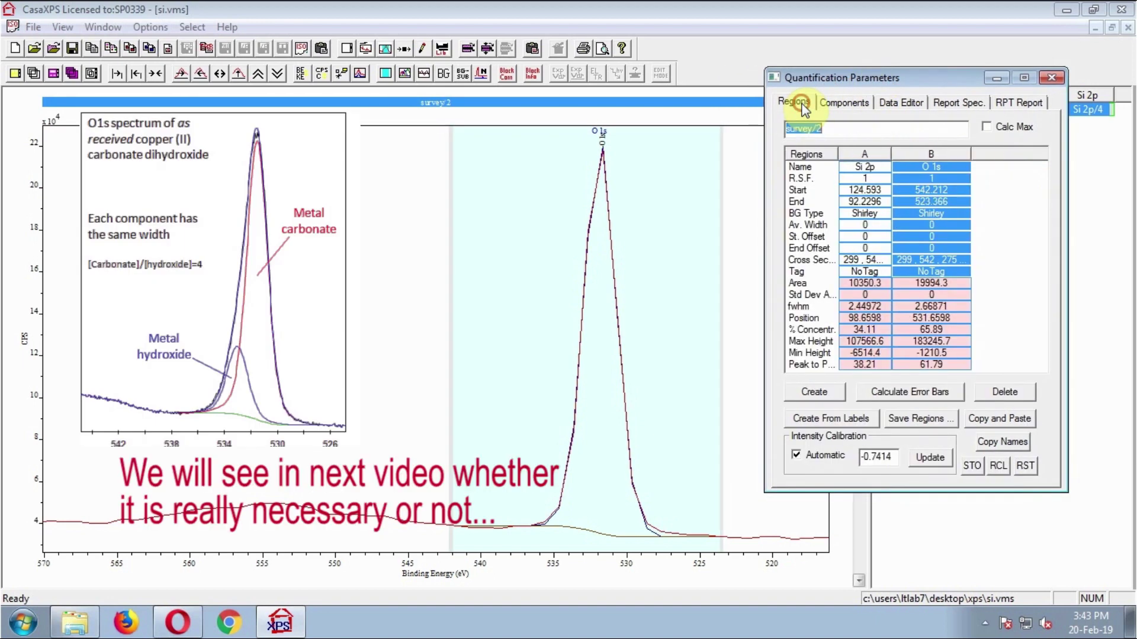
pyautogui.moveTo(806, 78); pyautogui.dragTo(861, 80)
pyautogui.moveTo(722, 290); pyautogui.dragTo(685, 307)
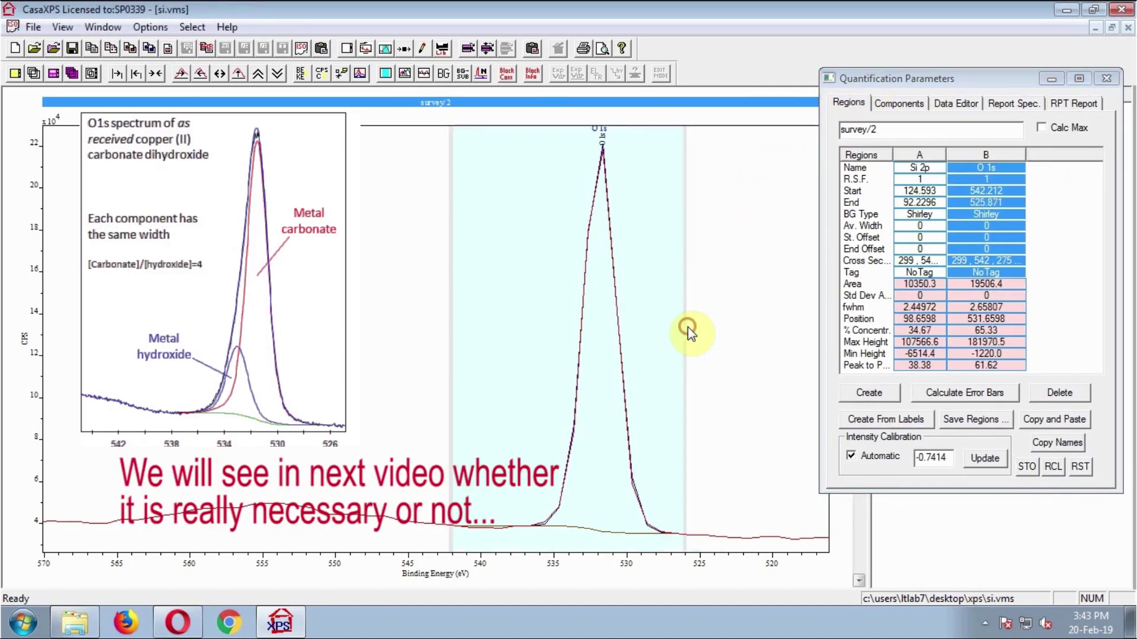
pyautogui.moveTo(453, 319); pyautogui.dragTo(511, 353)
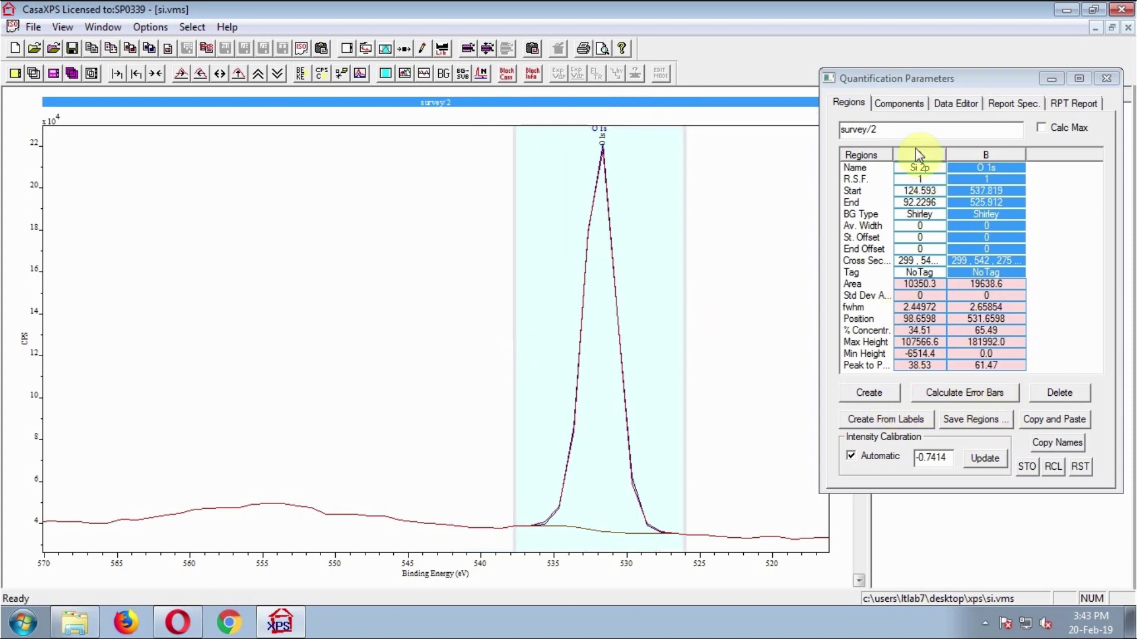
# Refit the components to RMS about 5526 and show the full survey range
pyautogui.click(899, 104)
pyautogui.click(964, 388)
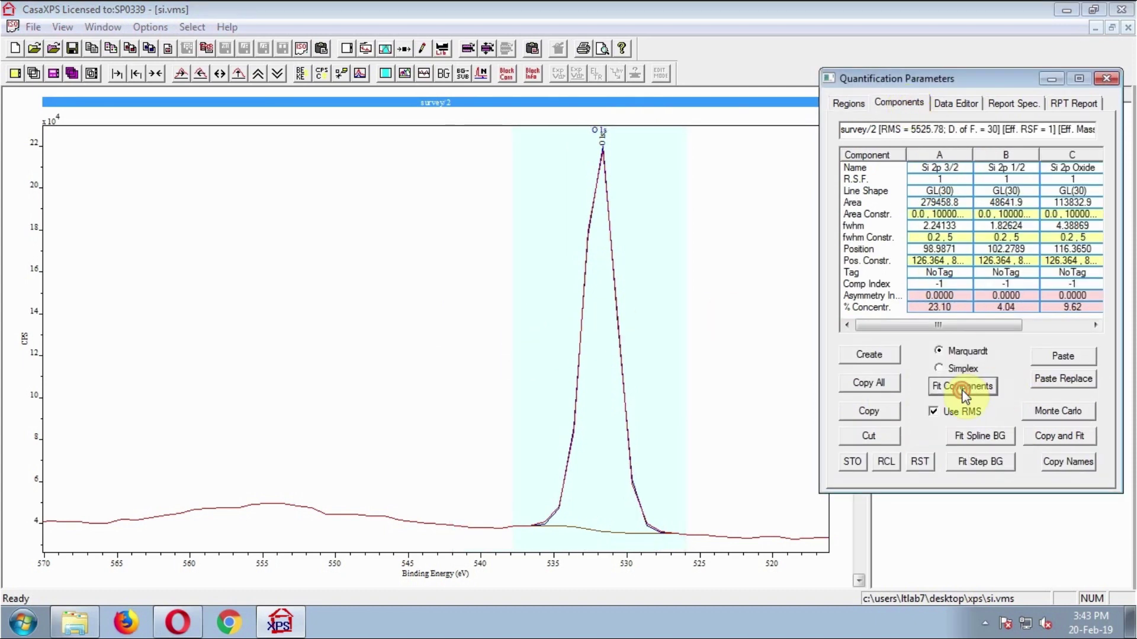
pyautogui.moveTo(975, 78); pyautogui.dragTo(910, 71)
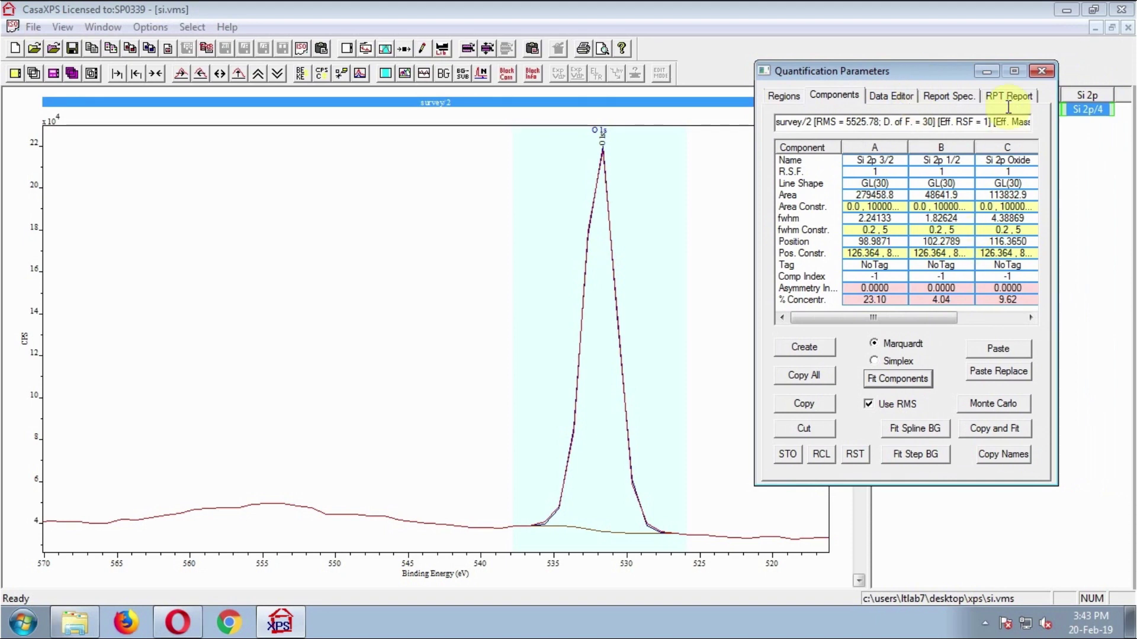
pyautogui.click(1042, 71)
pyautogui.click(155, 73)
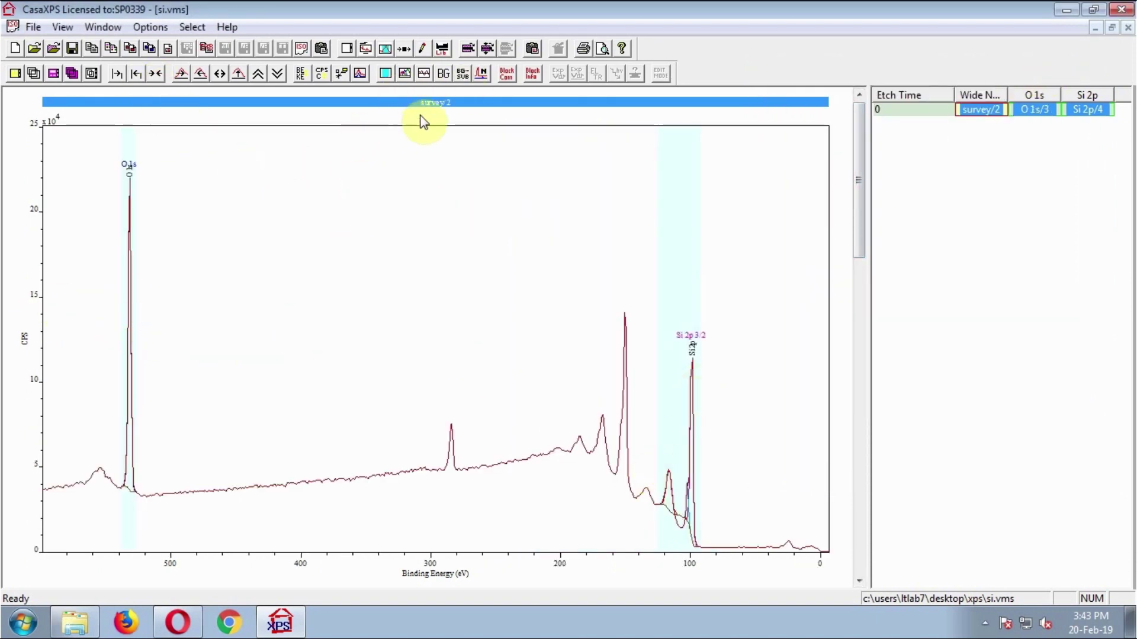
# Annotate the survey with a component atomic-percentage table, then switch the table type to Regions
pyautogui.click(424, 52)
pyautogui.moveTo(575, 170)
pyautogui.mouseDown()
pyautogui.moveTo(889, 162)
pyautogui.moveTo(918, 117)
pyautogui.mouseUp()
pyautogui.click(823, 190)
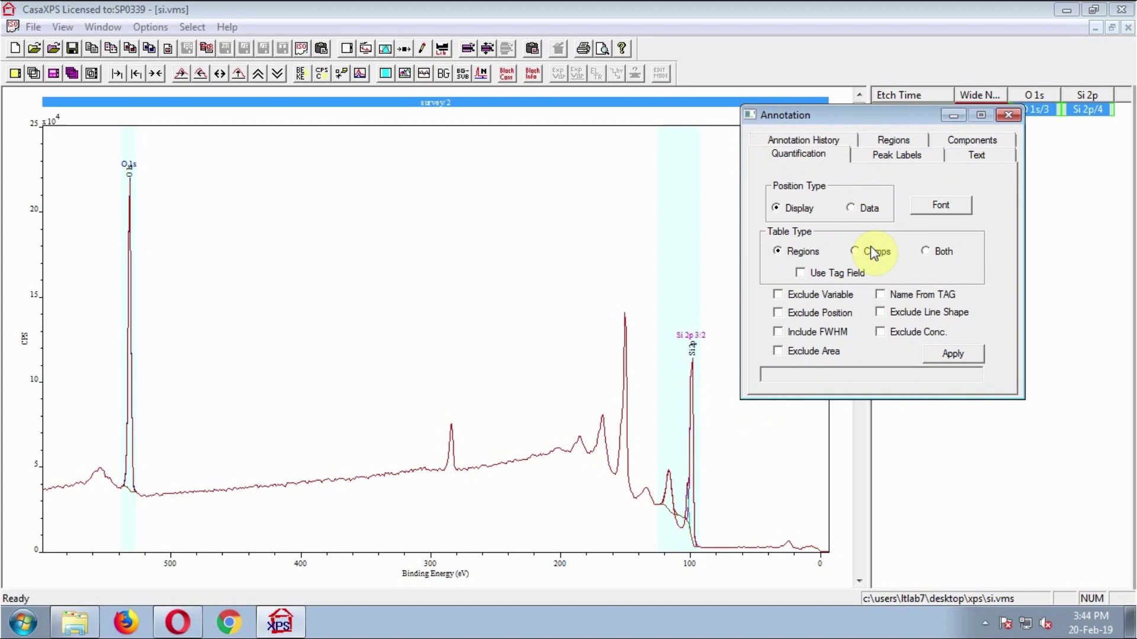
pyautogui.click(871, 252)
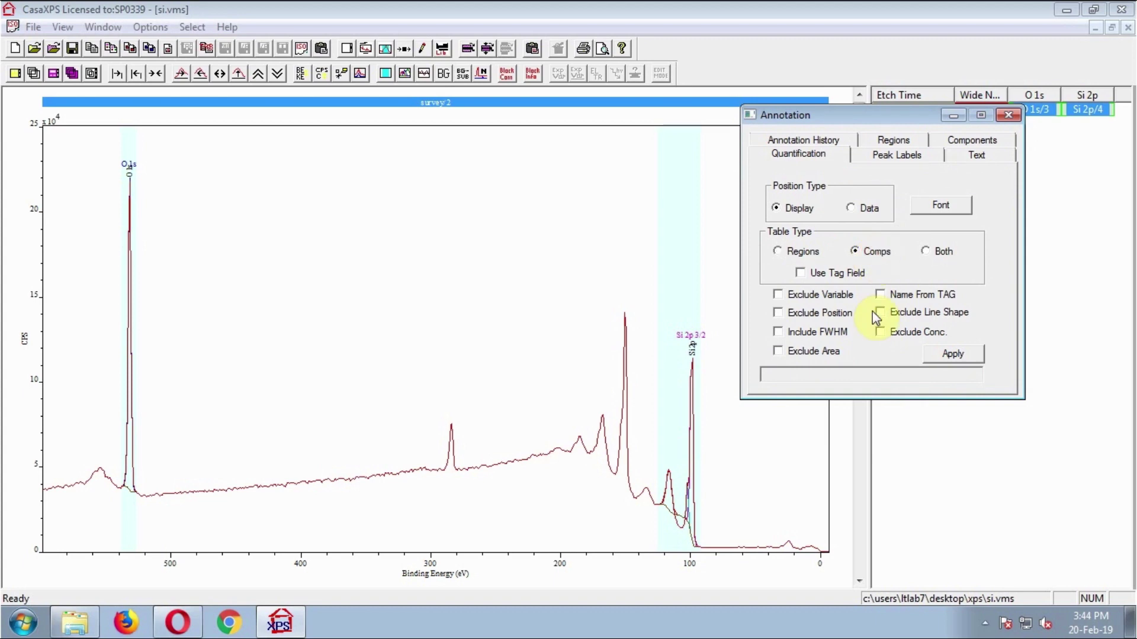
pyautogui.click(950, 356)
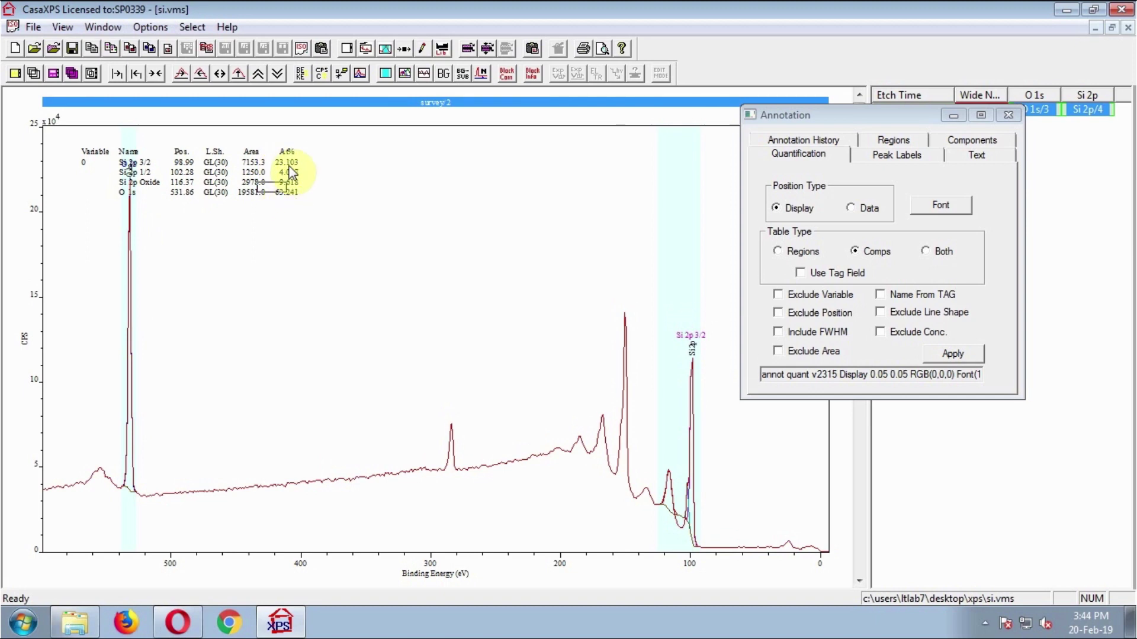
pyautogui.moveTo(293, 204); pyautogui.dragTo(291, 198)
pyautogui.click(802, 253)
# Add the regions table and delete the component table, leaving Si 2p 34.51% and O 1s 65.49%
pyautogui.click(960, 355)
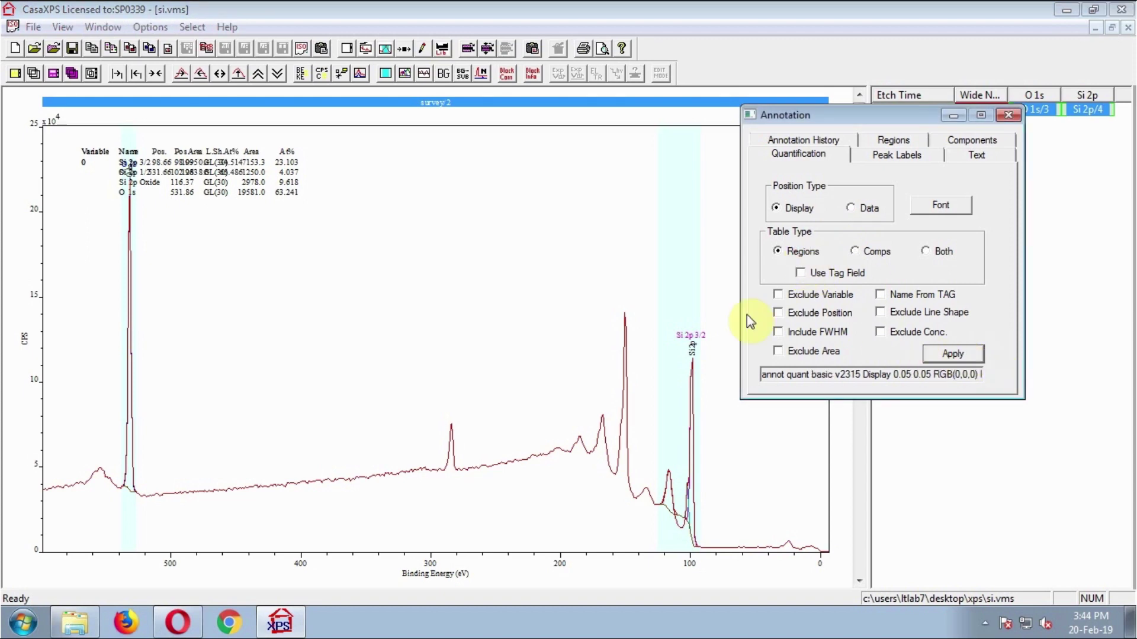
pyautogui.click(831, 141)
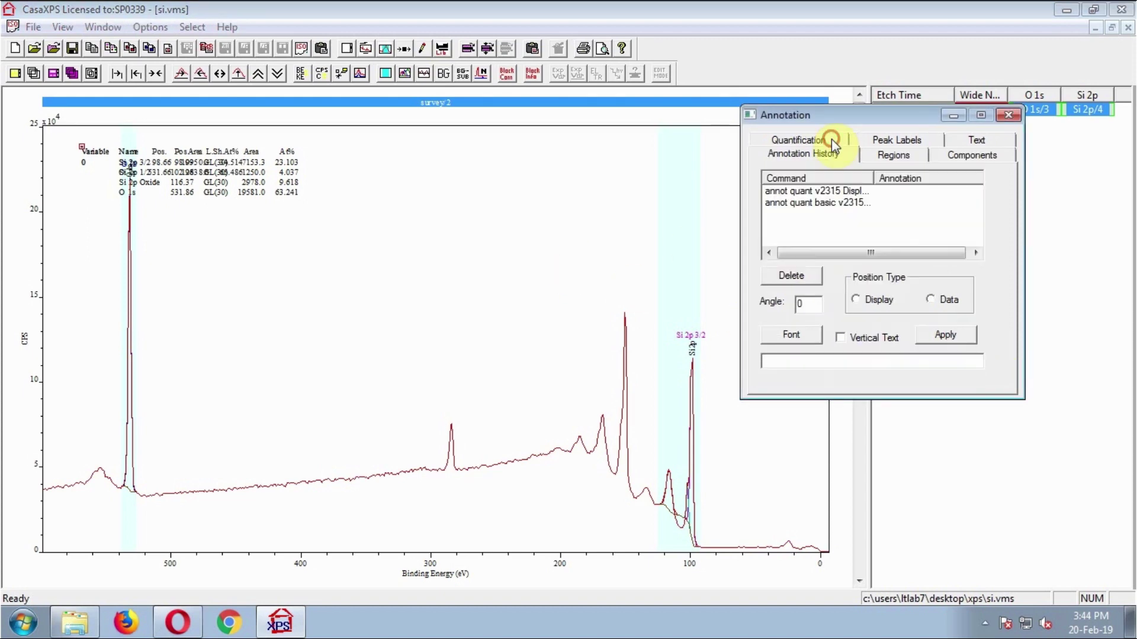
pyautogui.click(842, 193)
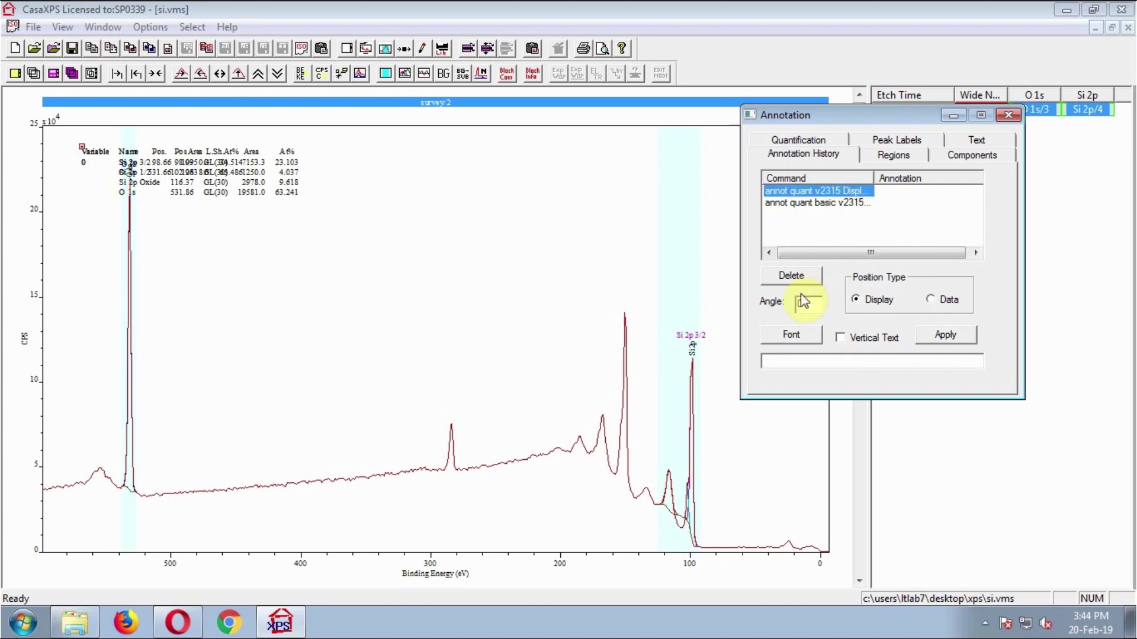
pyautogui.click(797, 277)
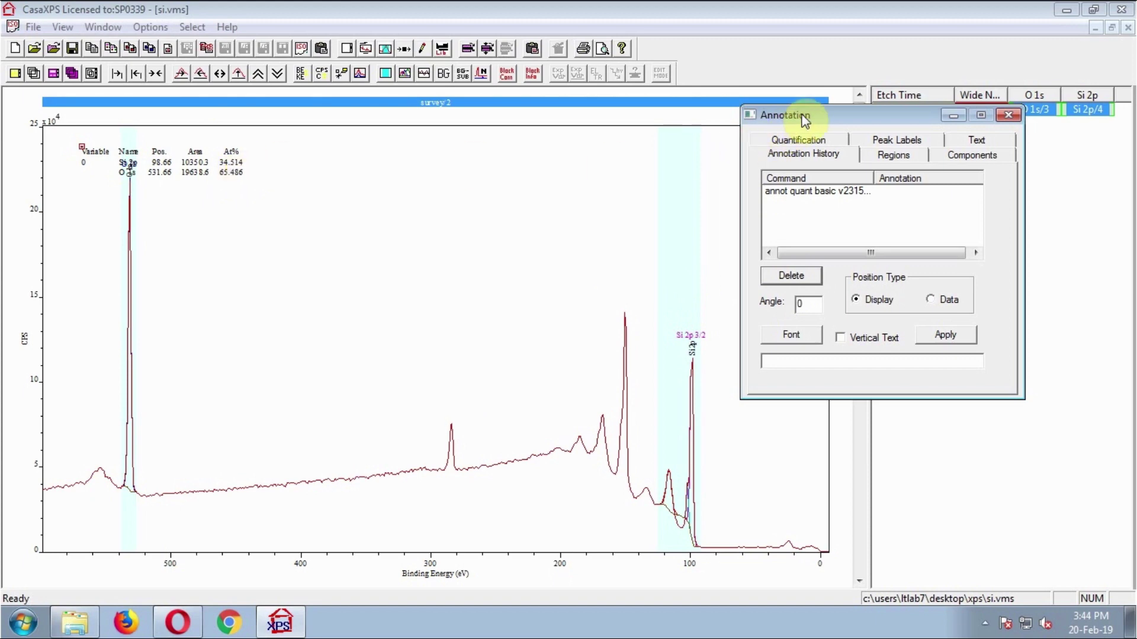
pyautogui.moveTo(804, 120); pyautogui.dragTo(854, 200)
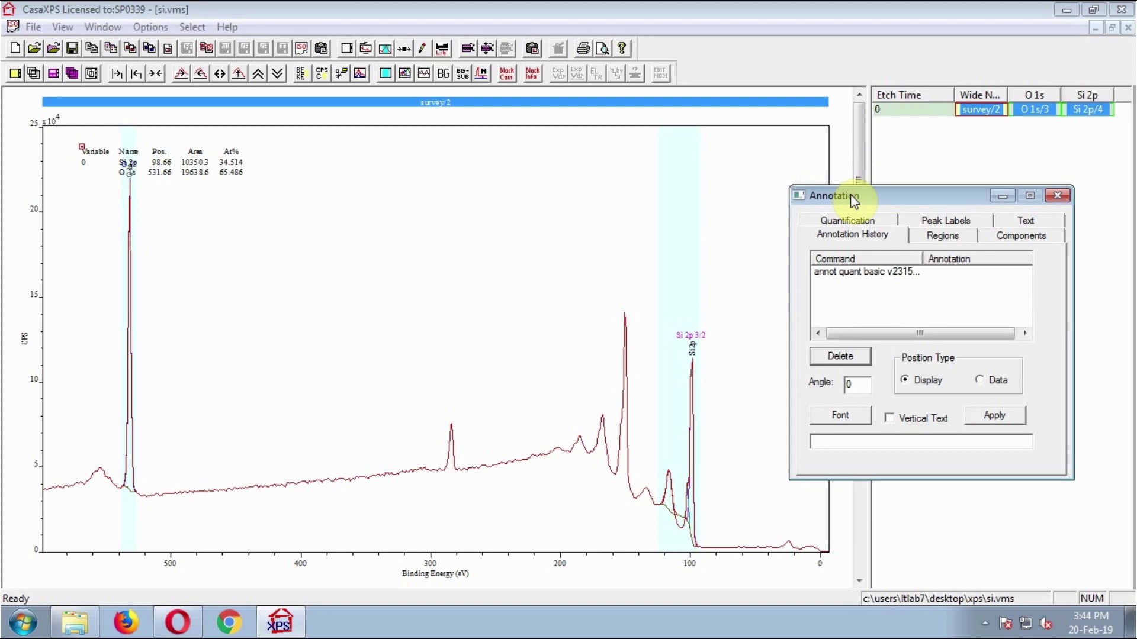